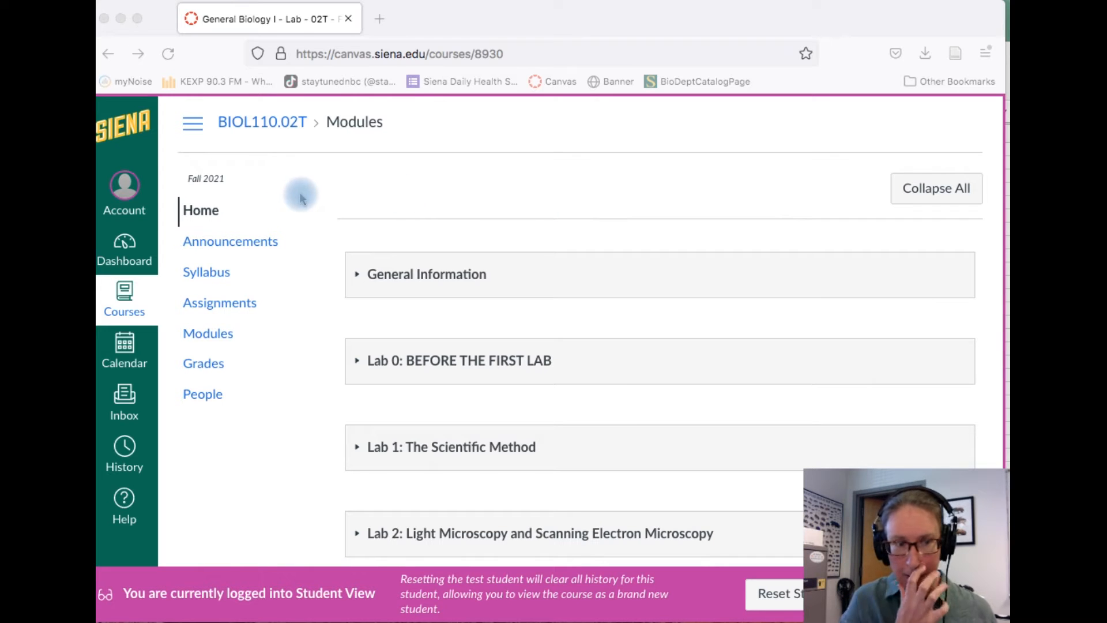
# - Download Lab #3 - Enzymes DATA.xlsx from the Lab 3 module and save it to the Desktop
pyautogui.scroll(-7, 584, 279)
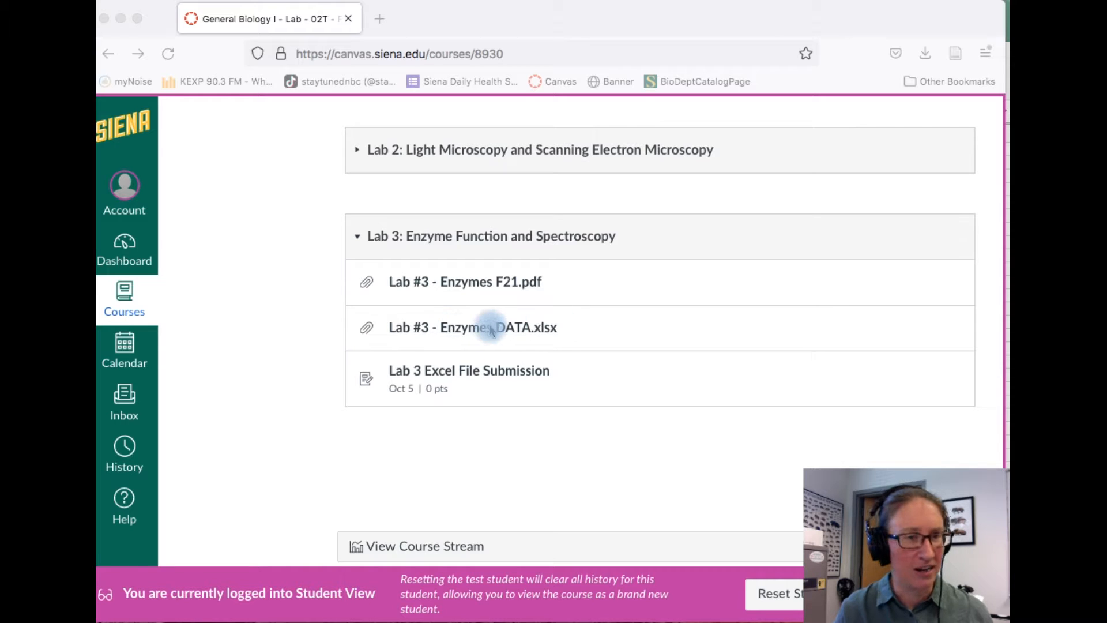
pyautogui.scroll(-1, 491, 330)
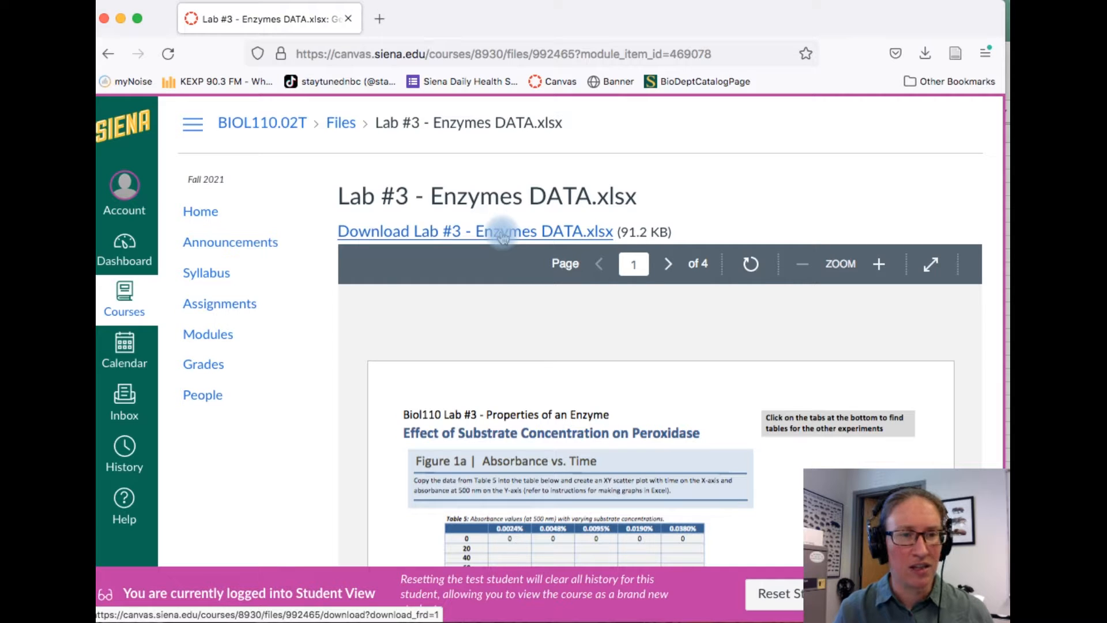
pyautogui.click(502, 237)
pyautogui.click(395, 278)
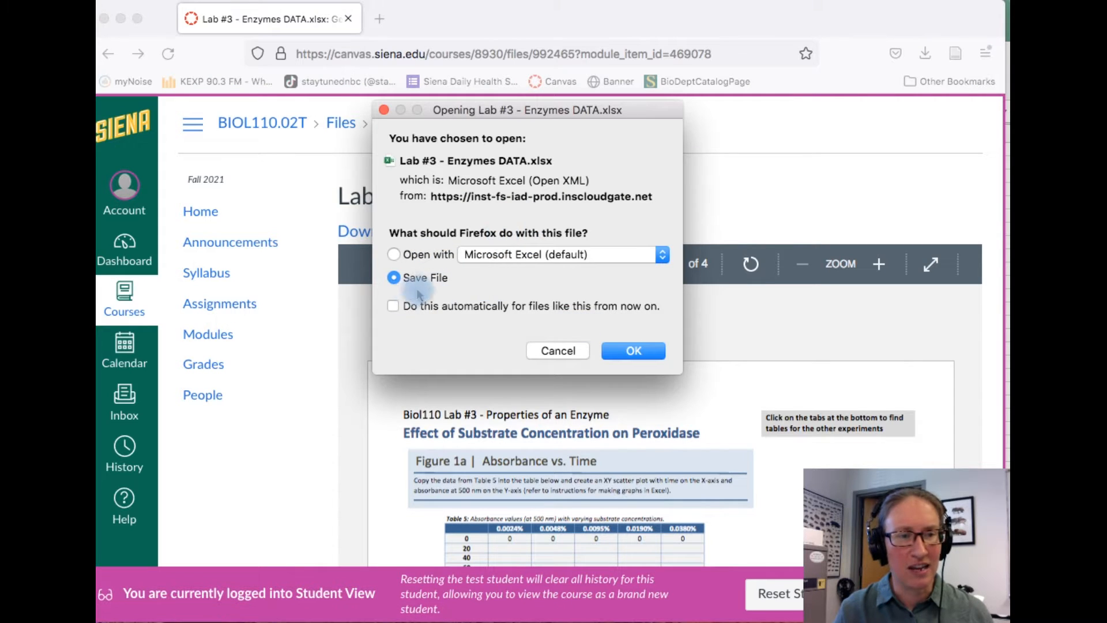
pyautogui.click(633, 350)
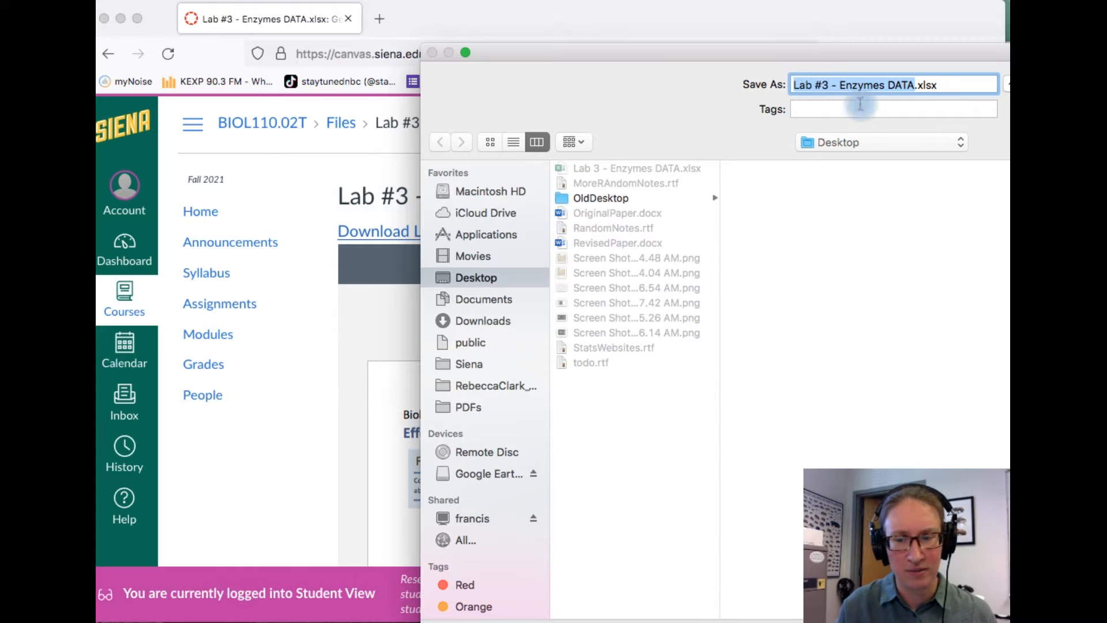
pyautogui.press('Return')
pyautogui.click(744, 185)
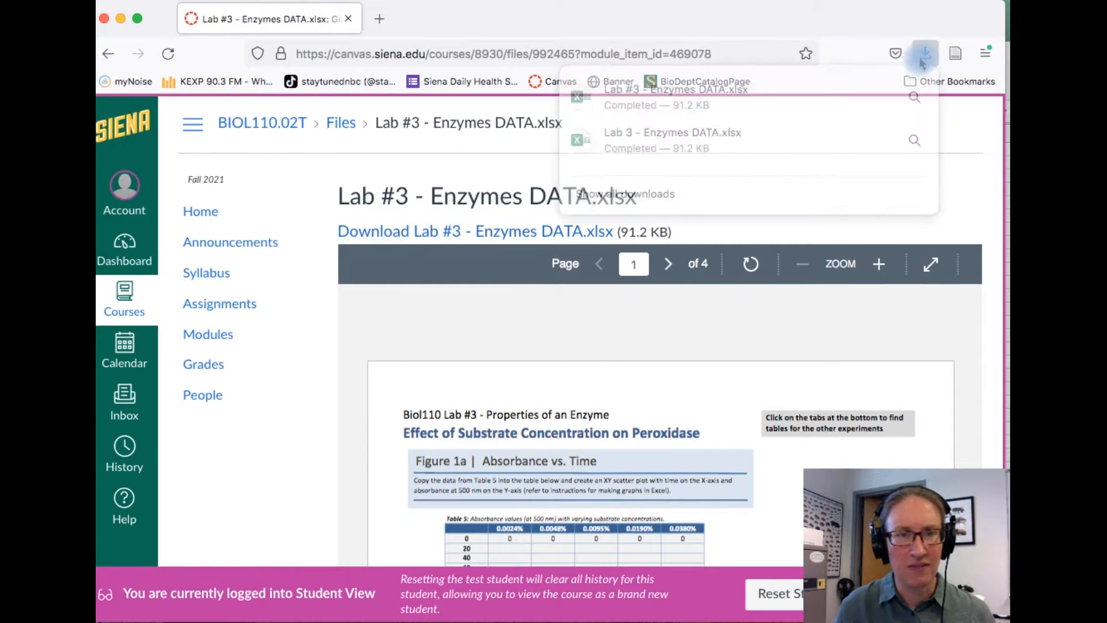
# - Open the downloaded enzymes workbook in Excel and select the 20-second cell under 0.0024% in Table 5
pyautogui.click(721, 105)
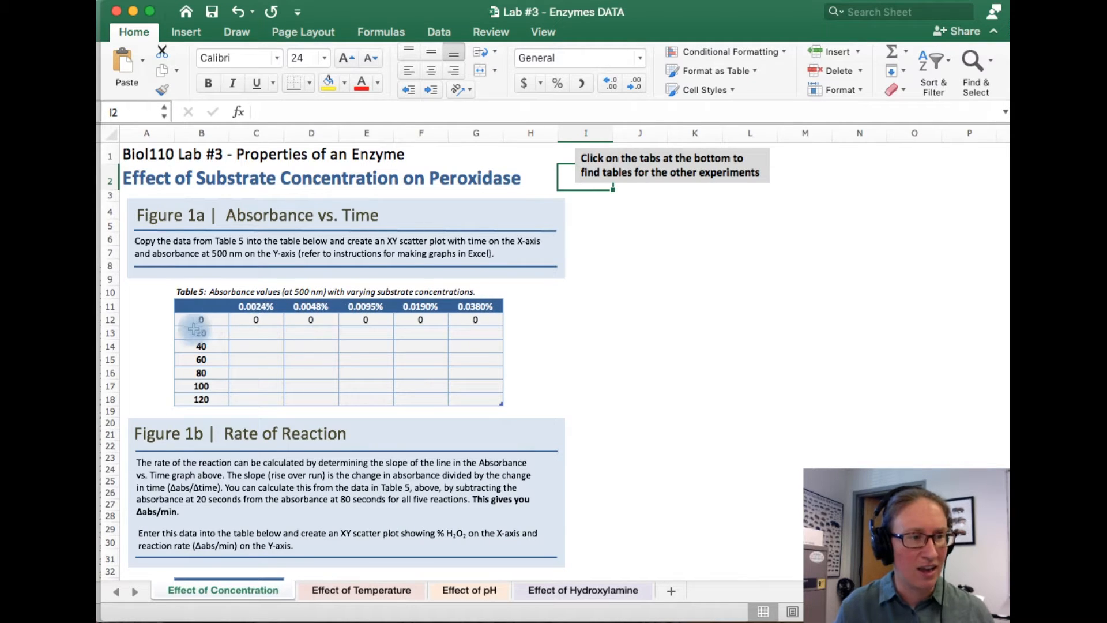
pyautogui.hscroll(1, 201, 345)
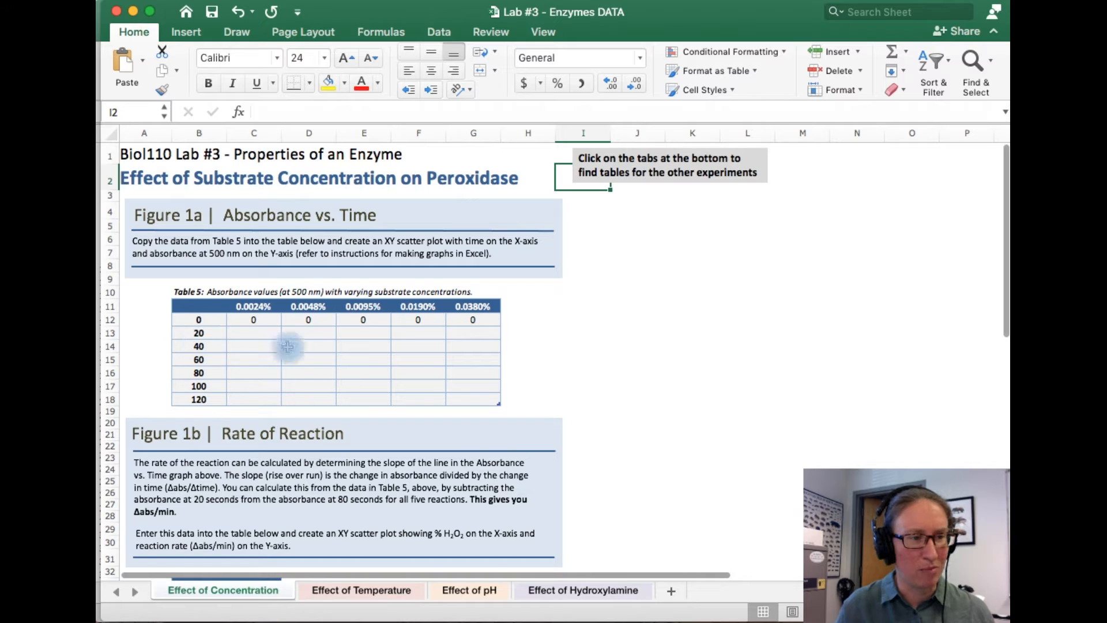
pyautogui.click(254, 334)
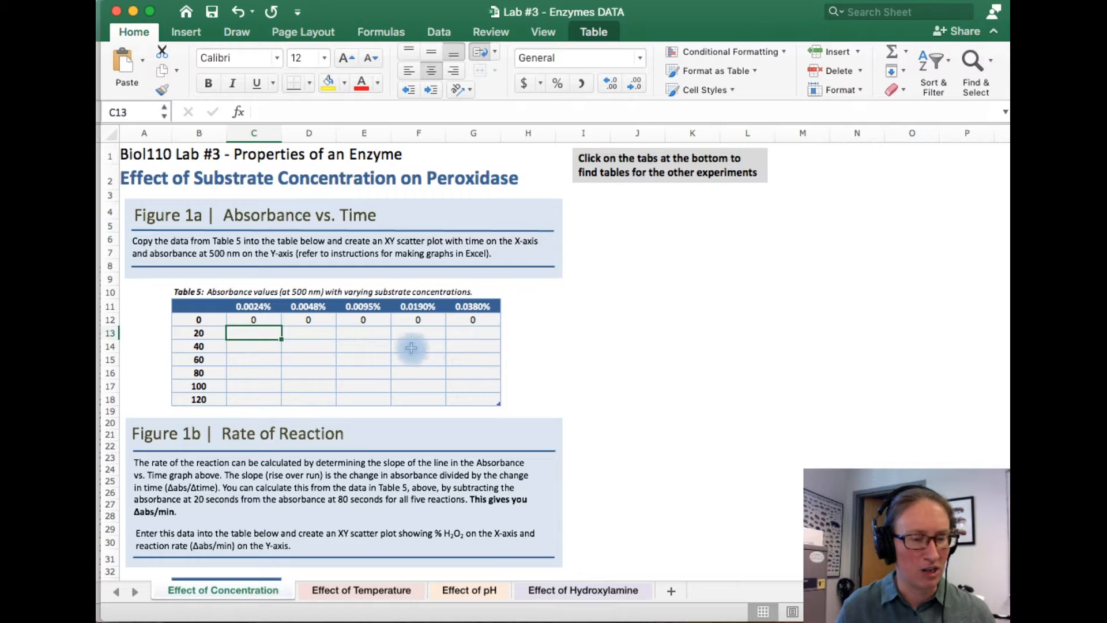
pyautogui.hscroll(-1, 428, 346)
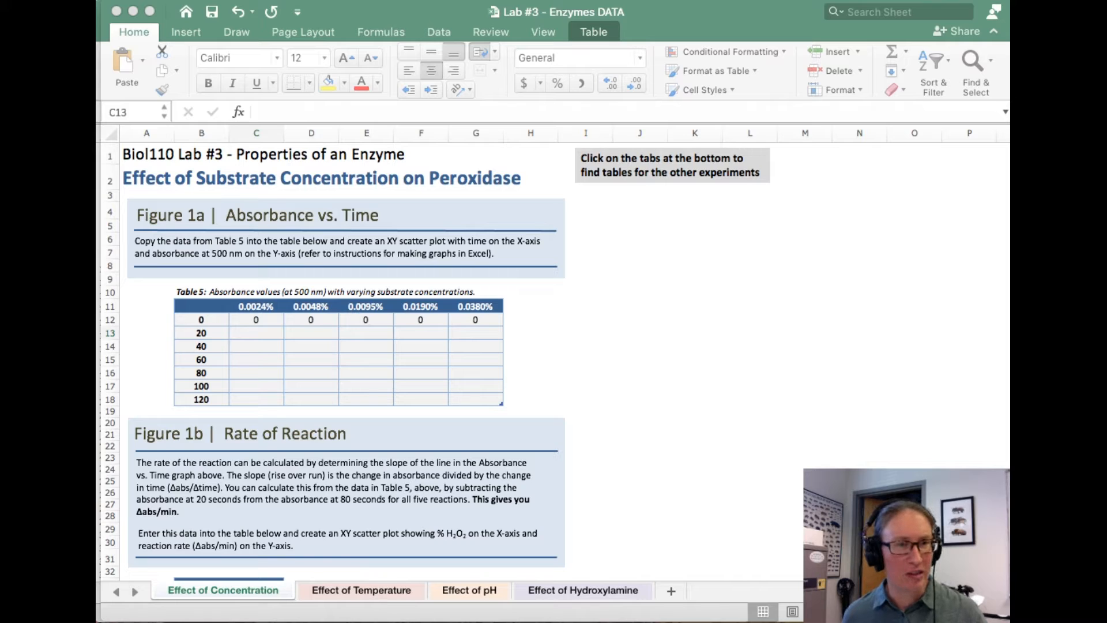
# - Switch to Book2 and insert a Scatter with Smooth Lines and Markers chart from the fungus garden data in A2:E7
pyautogui.click(133, 15)
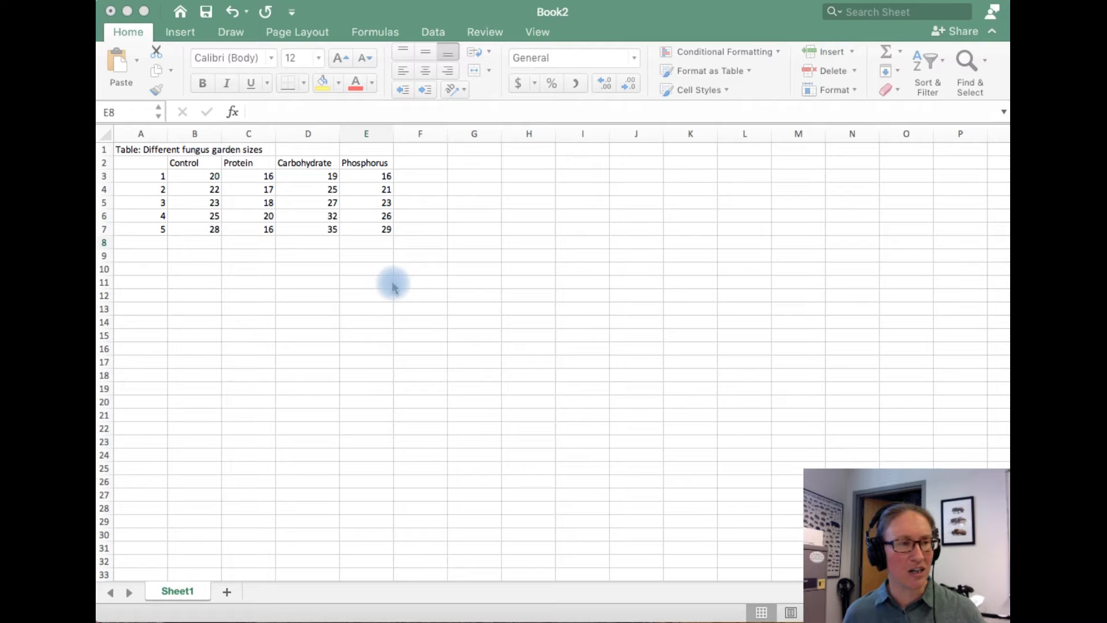
pyautogui.click(145, 162)
pyautogui.moveTo(140, 161); pyautogui.dragTo(365, 232)
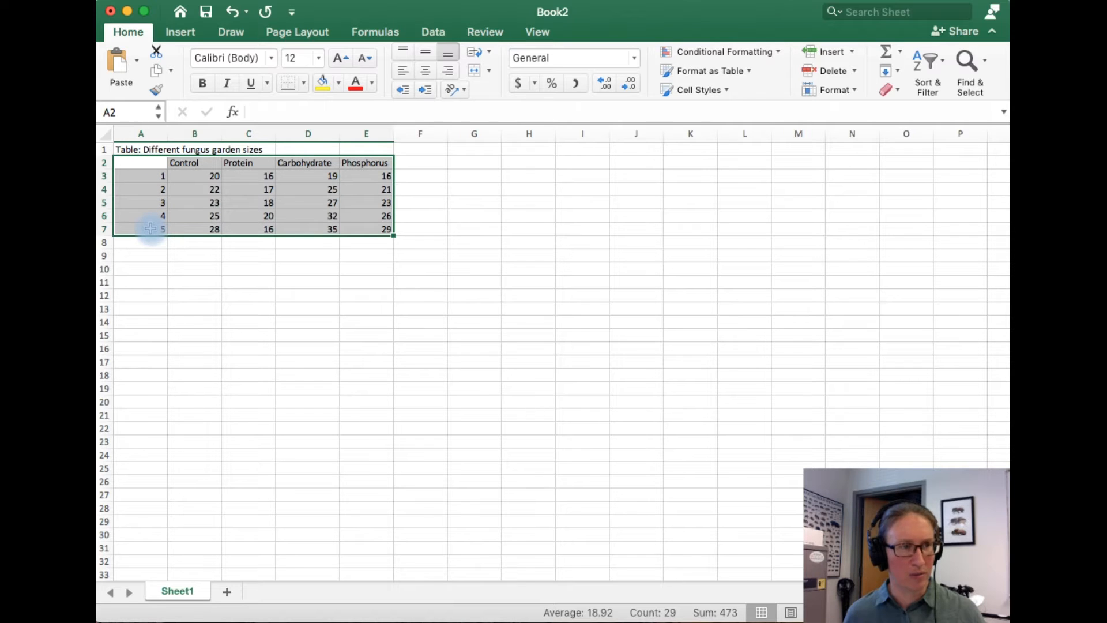
pyautogui.click(179, 36)
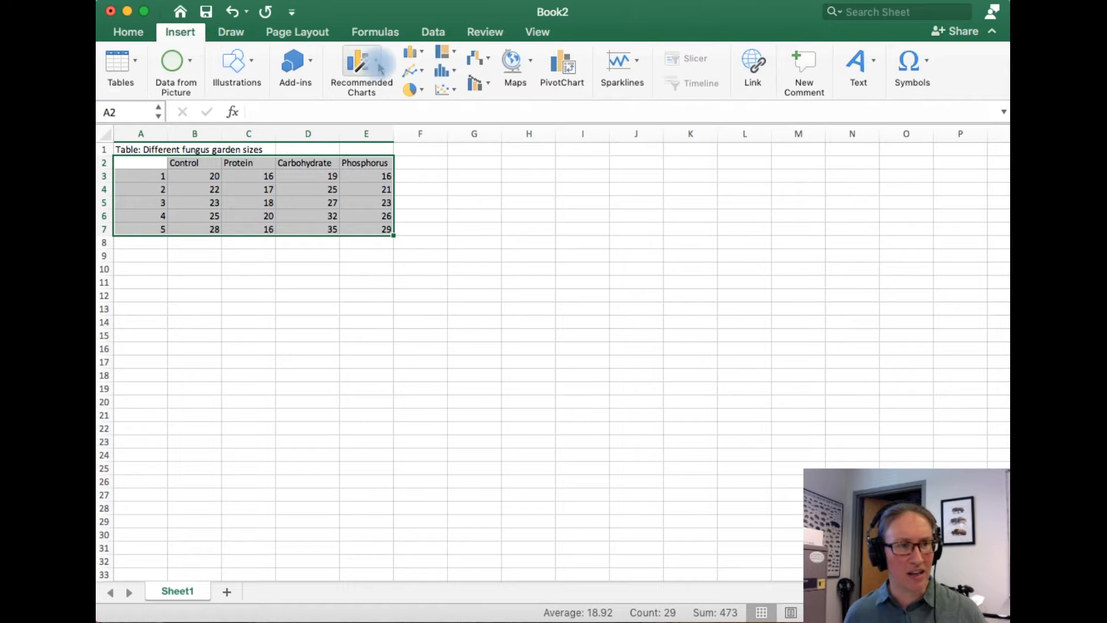
pyautogui.click(453, 91)
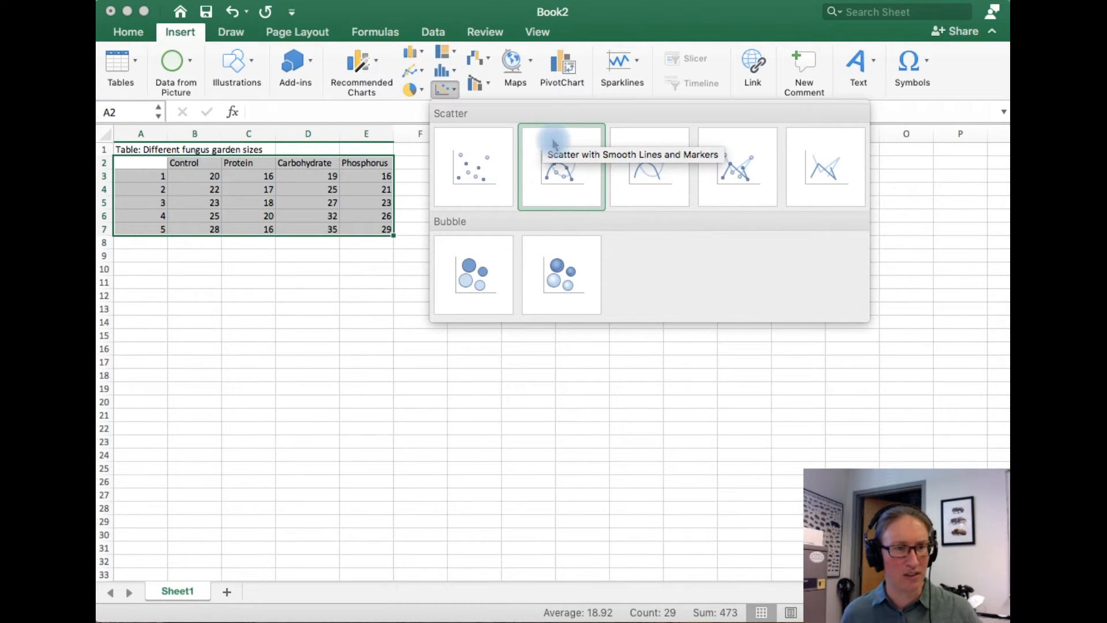
pyautogui.click(551, 184)
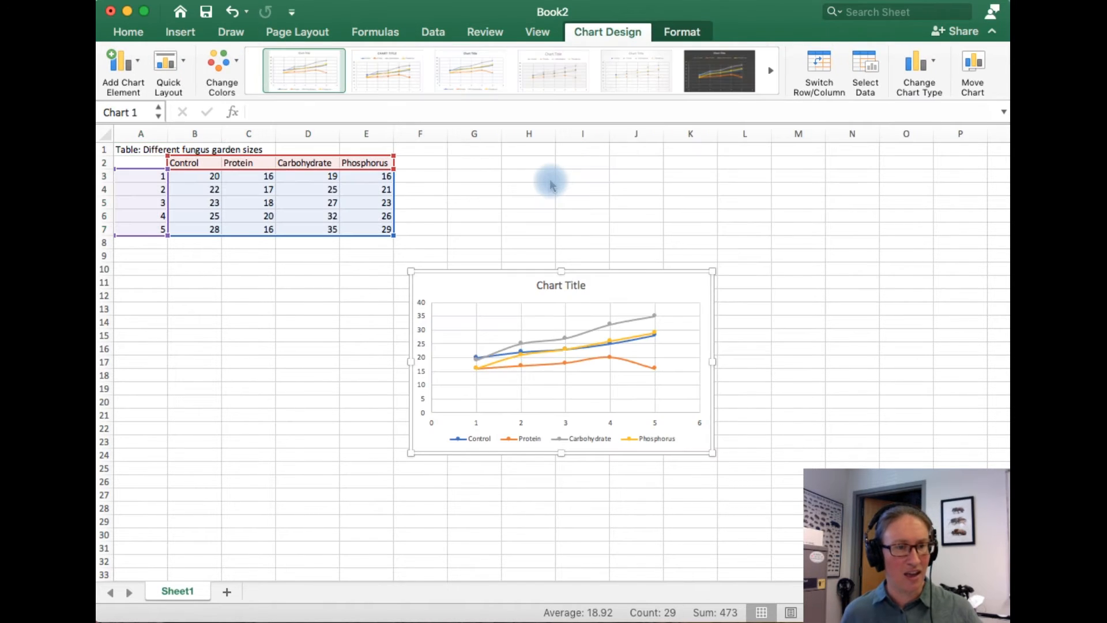
# - Enlarge the scatter chart upward to about row 3 and delete its chart title
pyautogui.moveTo(713, 272); pyautogui.dragTo(721, 171)
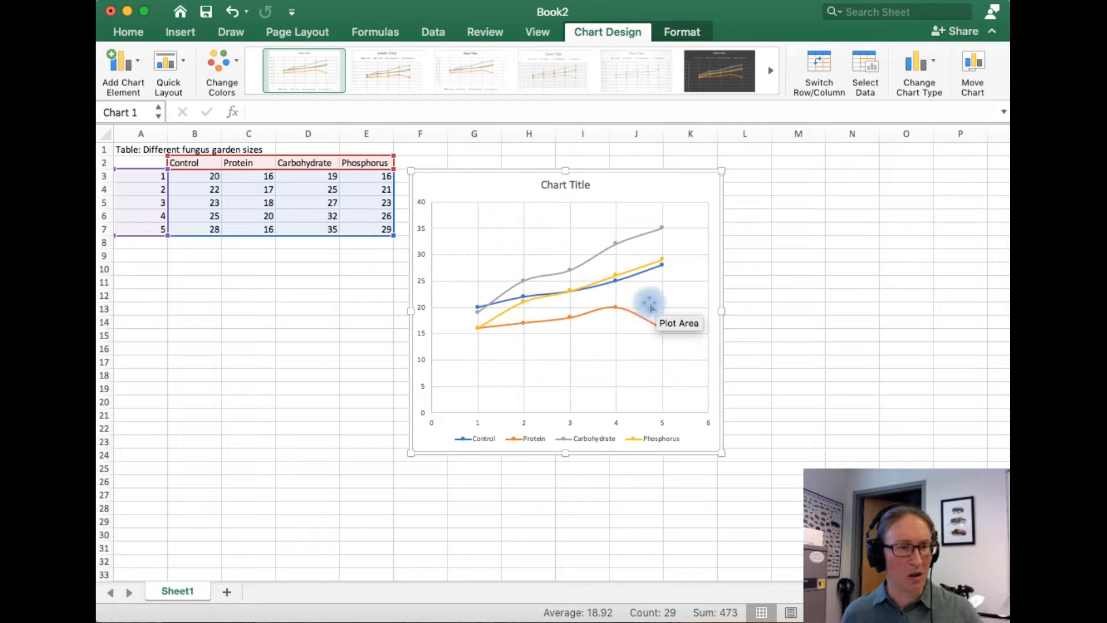
pyautogui.click(558, 188)
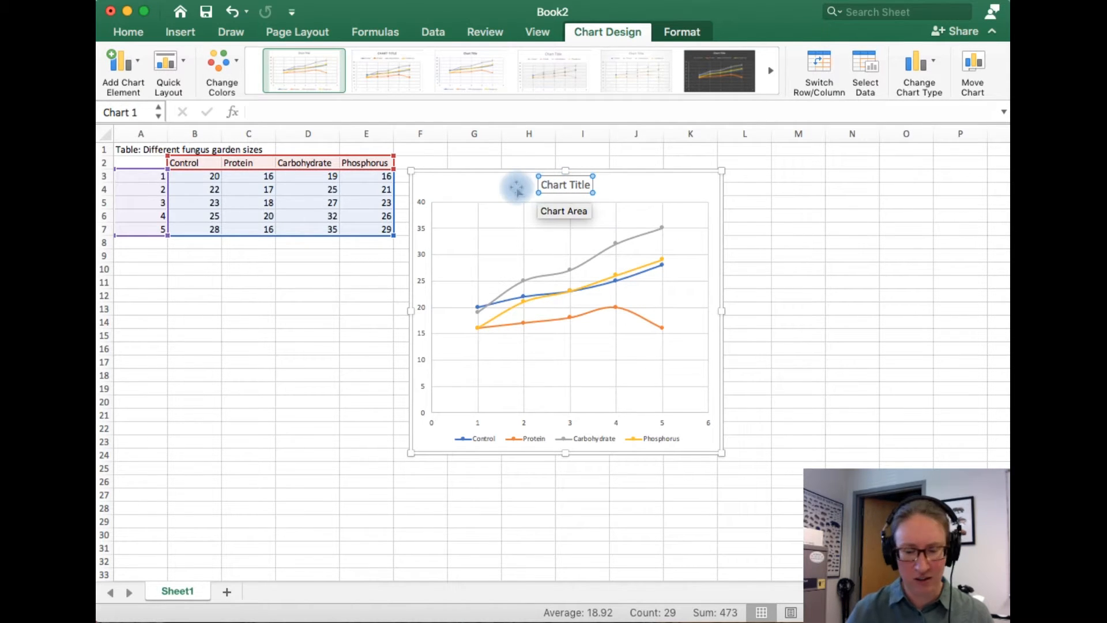
pyautogui.press('BackSpace')
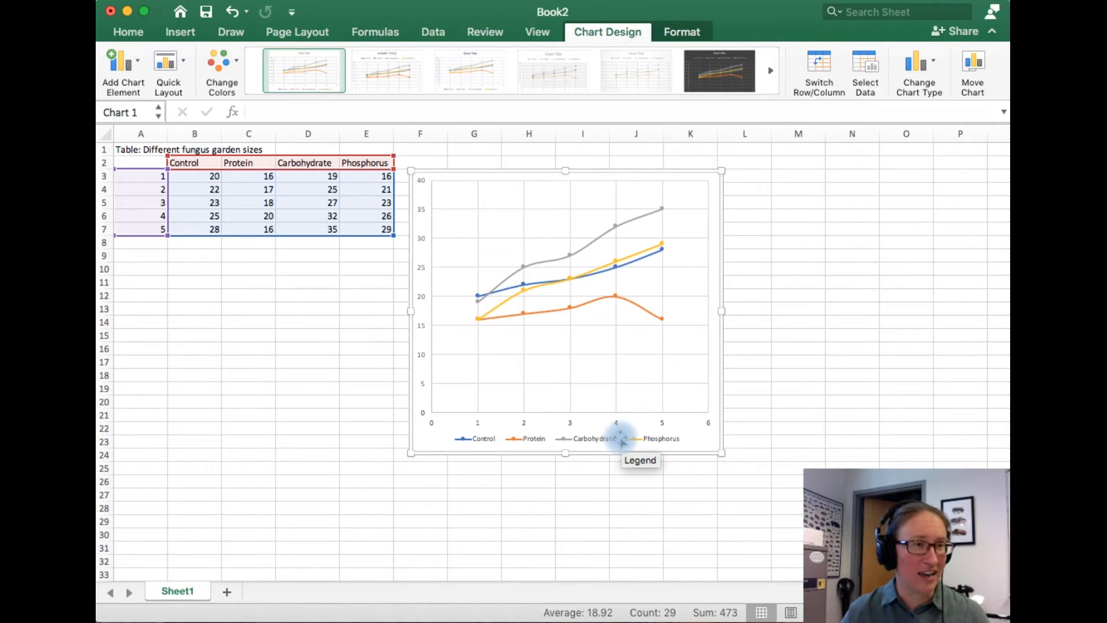
# - Add primary horizontal and primary vertical axis titles to the scatter chart
pyautogui.click(128, 64)
pyautogui.moveTo(152, 115)
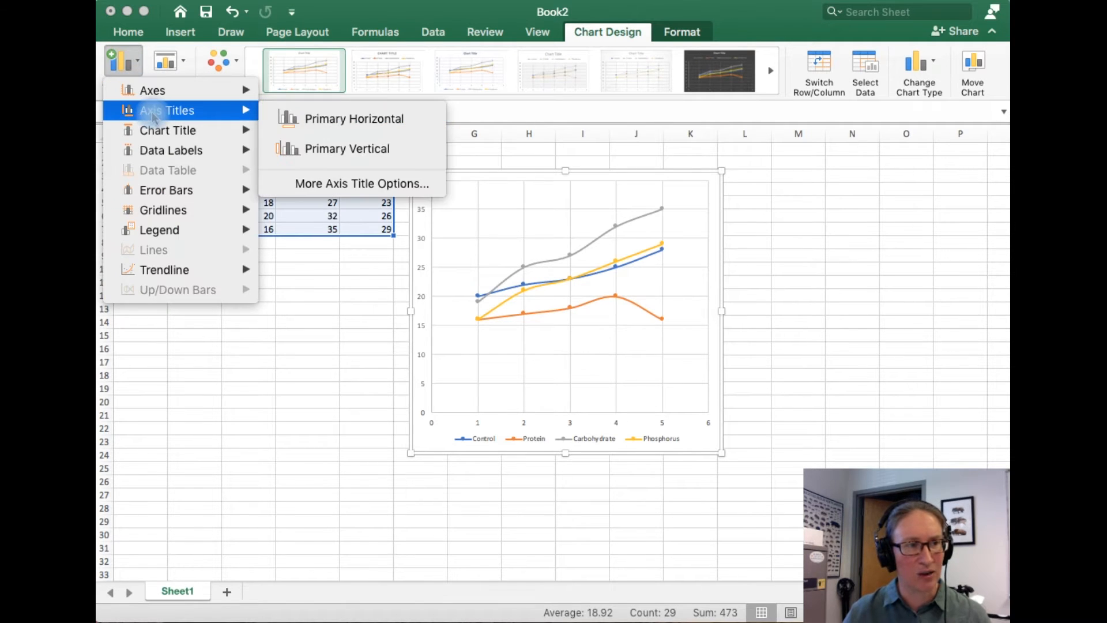
pyautogui.click(291, 118)
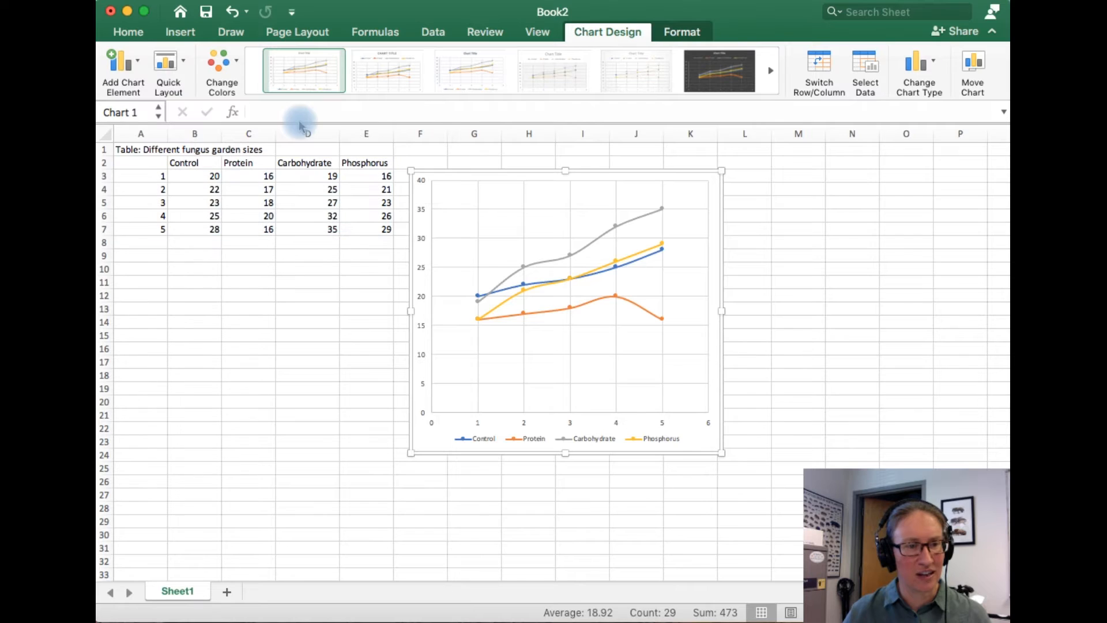
pyautogui.click(121, 62)
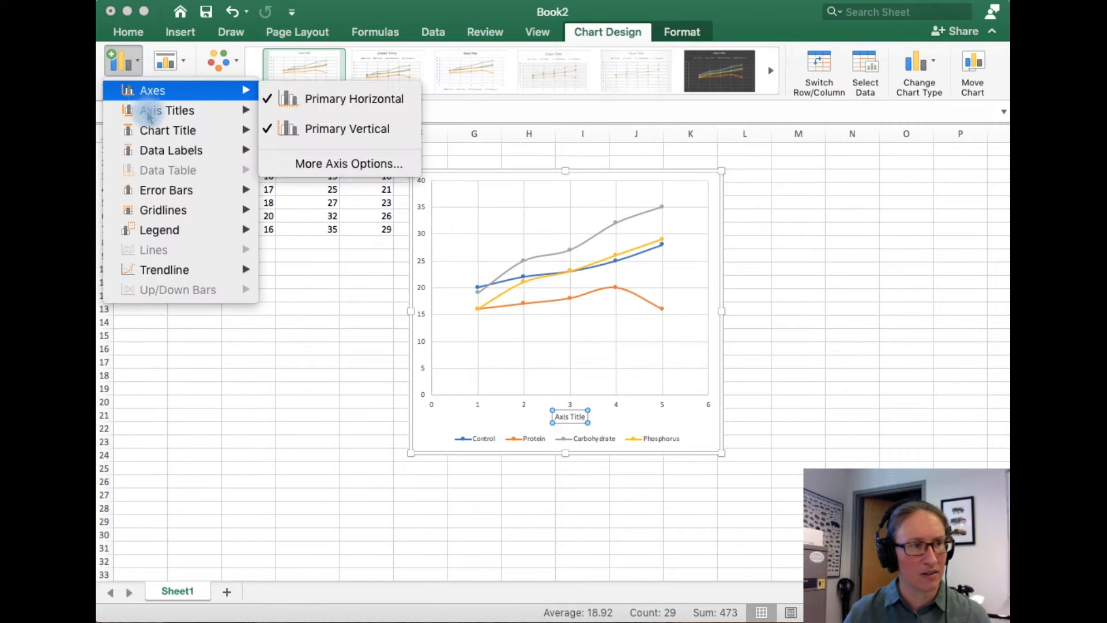
pyautogui.moveTo(223, 119)
pyautogui.click(297, 148)
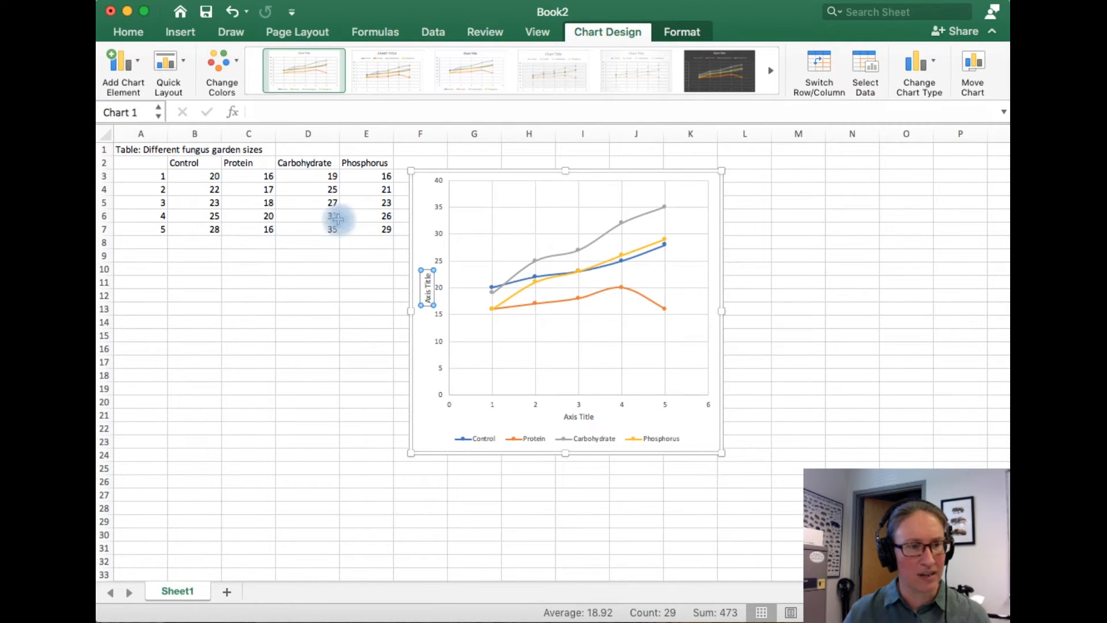
# - Rename the horizontal axis title to "Time" and the vertical axis title to "Fungus garden area (cm2)"
pyautogui.click(591, 417)
pyautogui.click(595, 417)
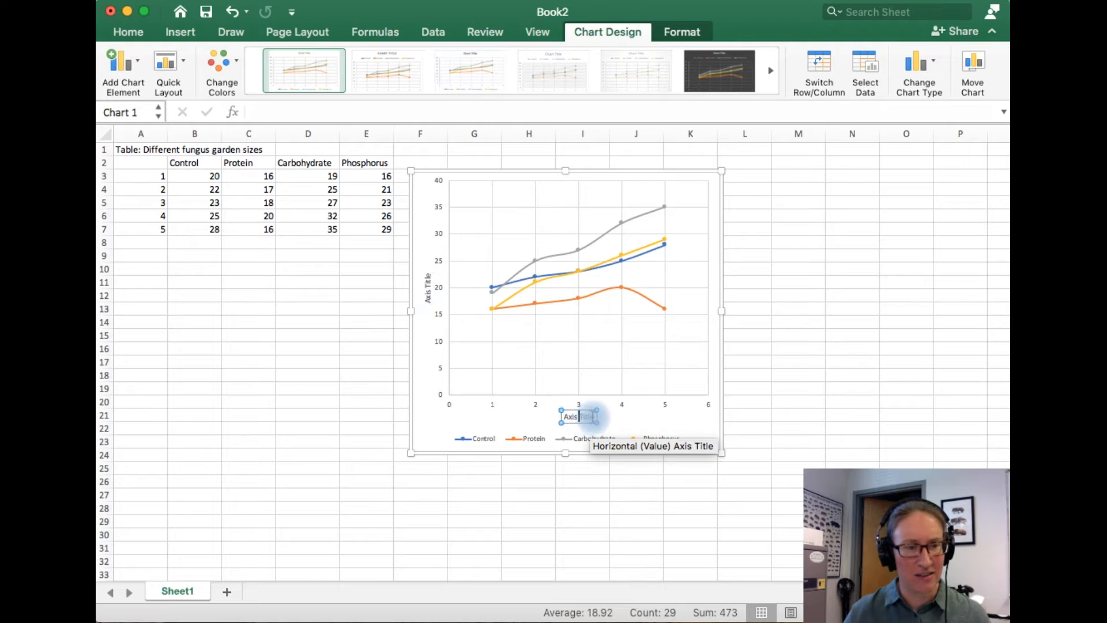
pyautogui.moveTo(595, 416); pyautogui.dragTo(521, 412)
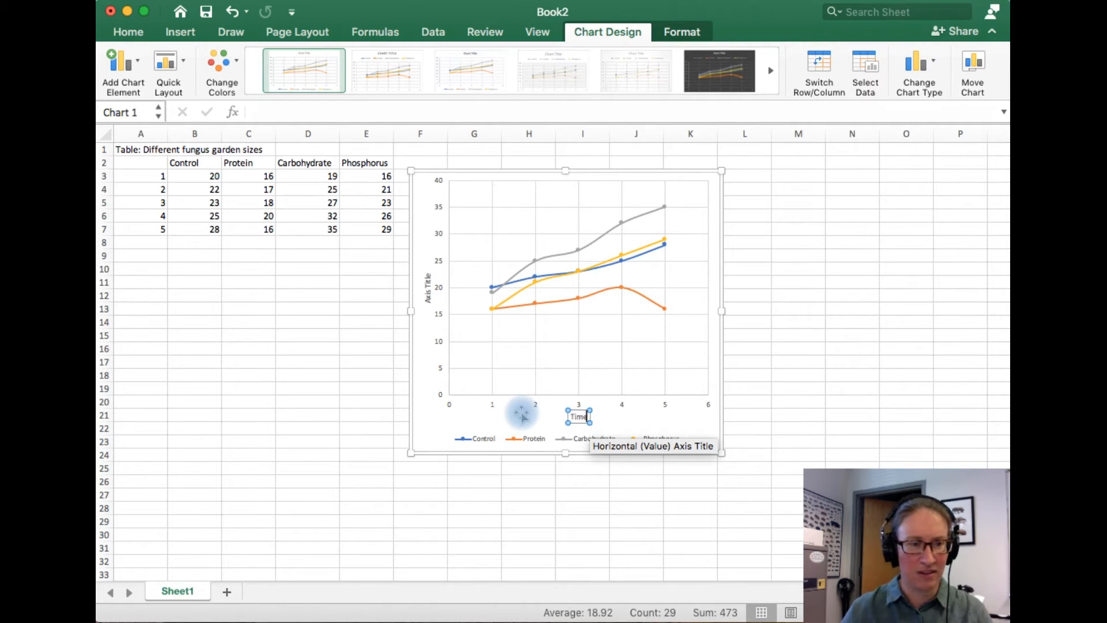
pyautogui.click(425, 275)
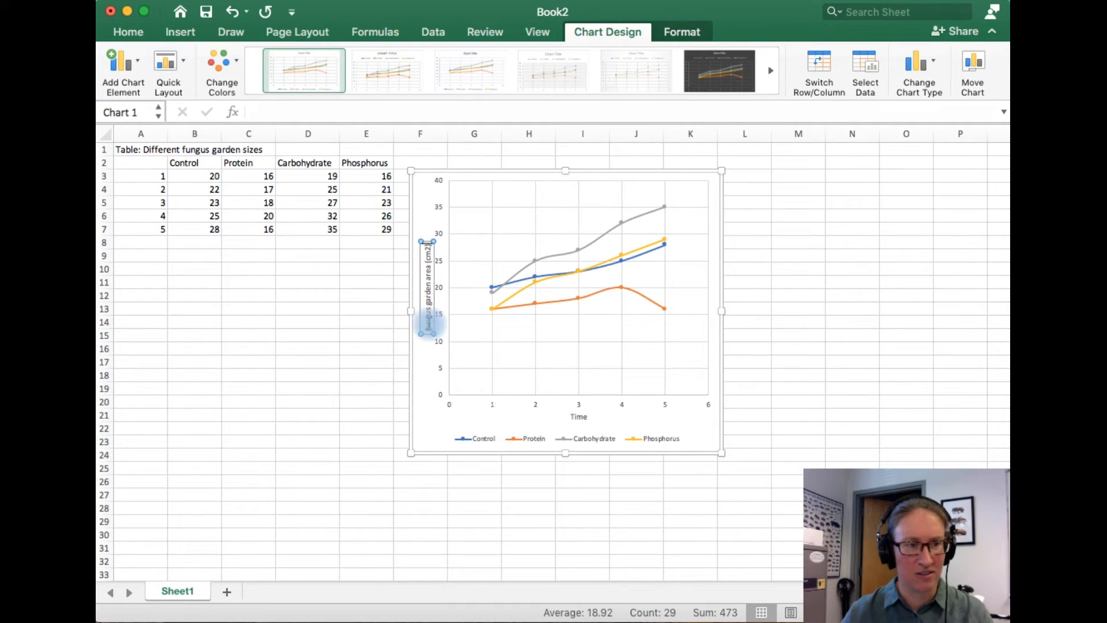
pyautogui.click(444, 415)
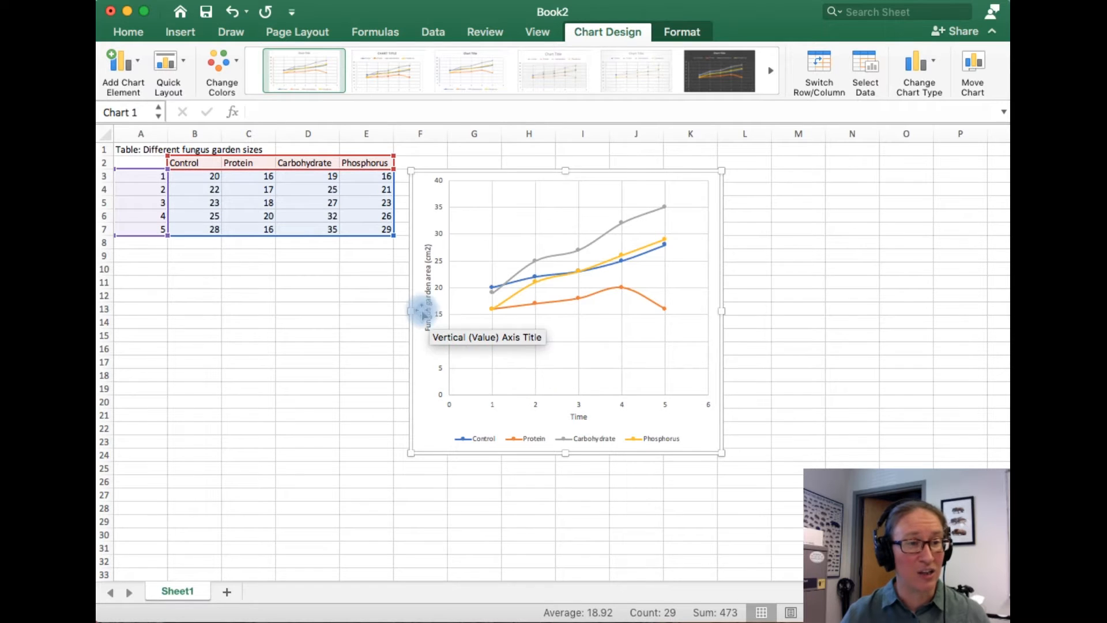
# - Delete both the vertical and the horizontal major gridlines from the chart's plot area
pyautogui.scroll(-1, 427, 309)
pyautogui.scroll(1, 431, 314)
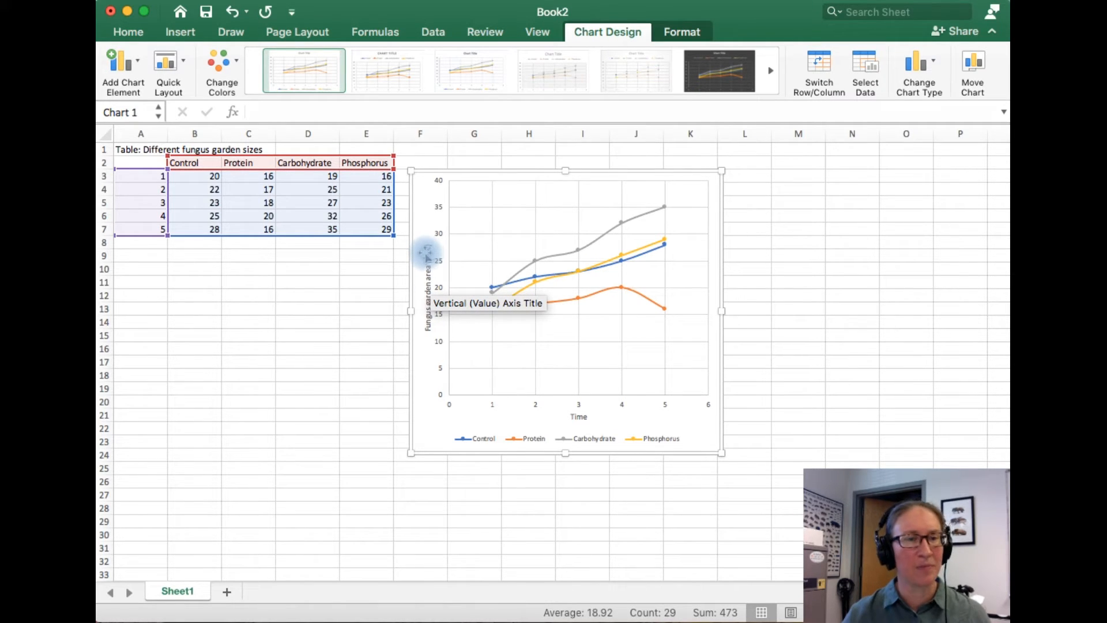
pyautogui.click(492, 211)
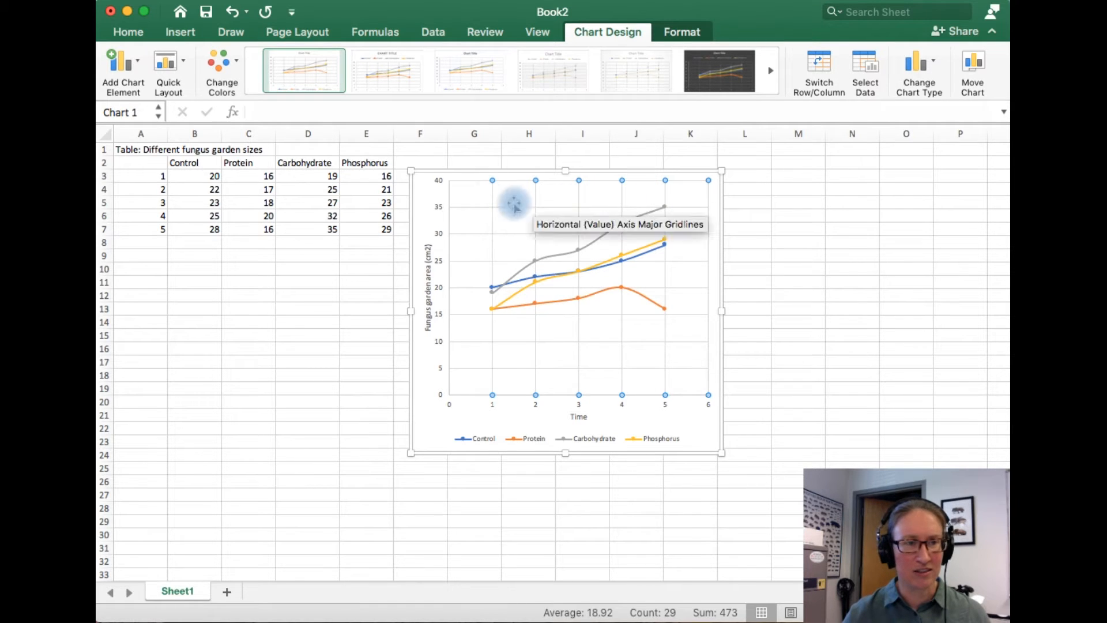
pyautogui.click(492, 210)
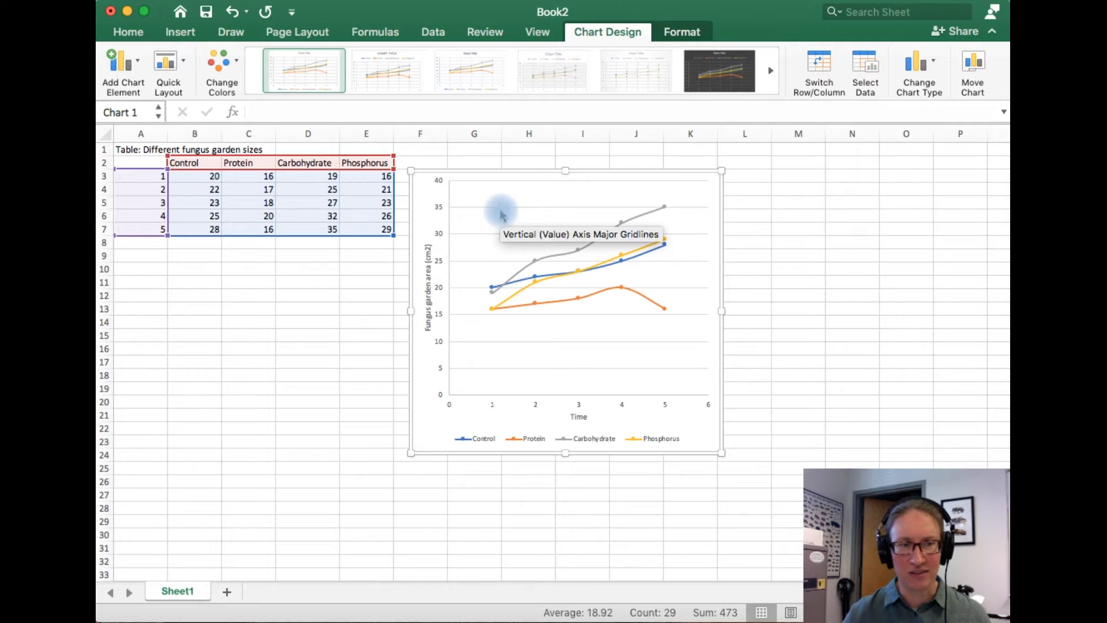
pyautogui.click(501, 210)
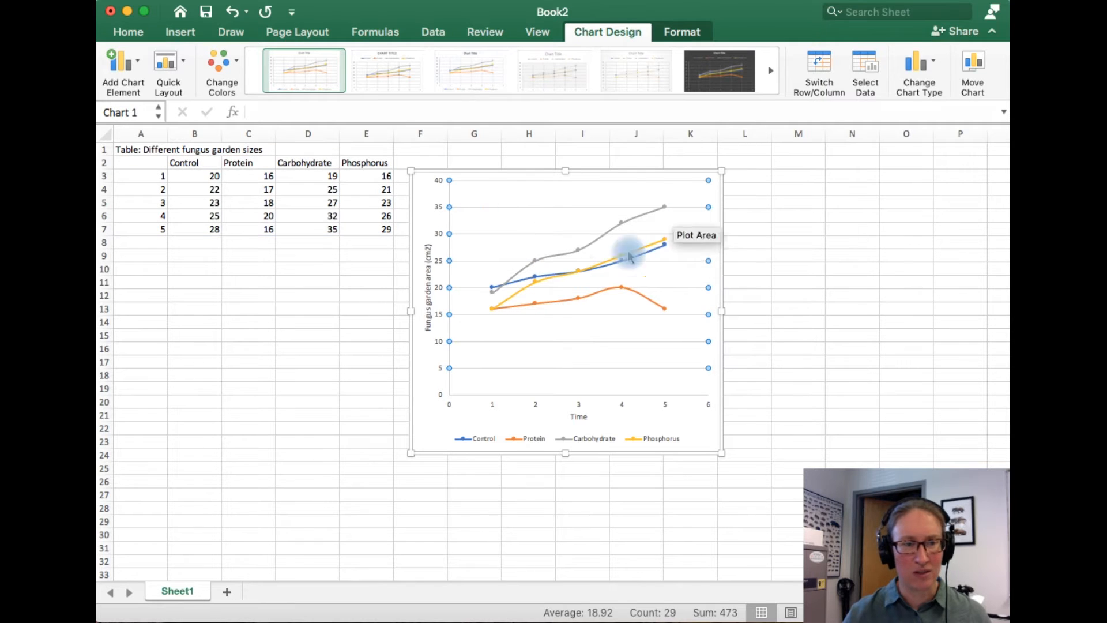
pyautogui.click(557, 219)
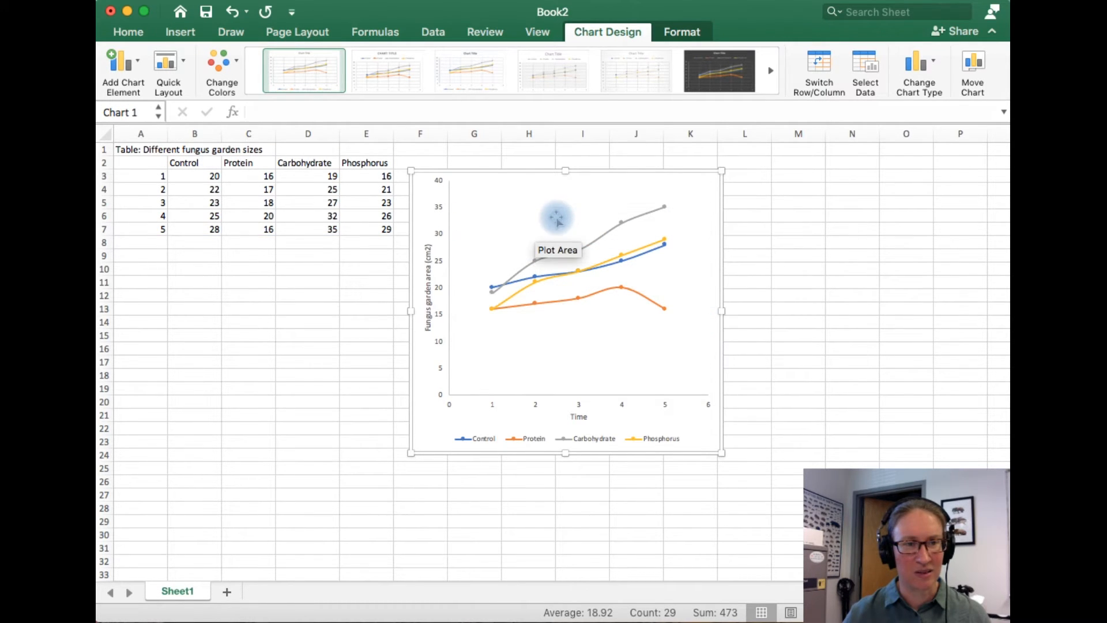
pyautogui.click(542, 260)
pyautogui.click(501, 339)
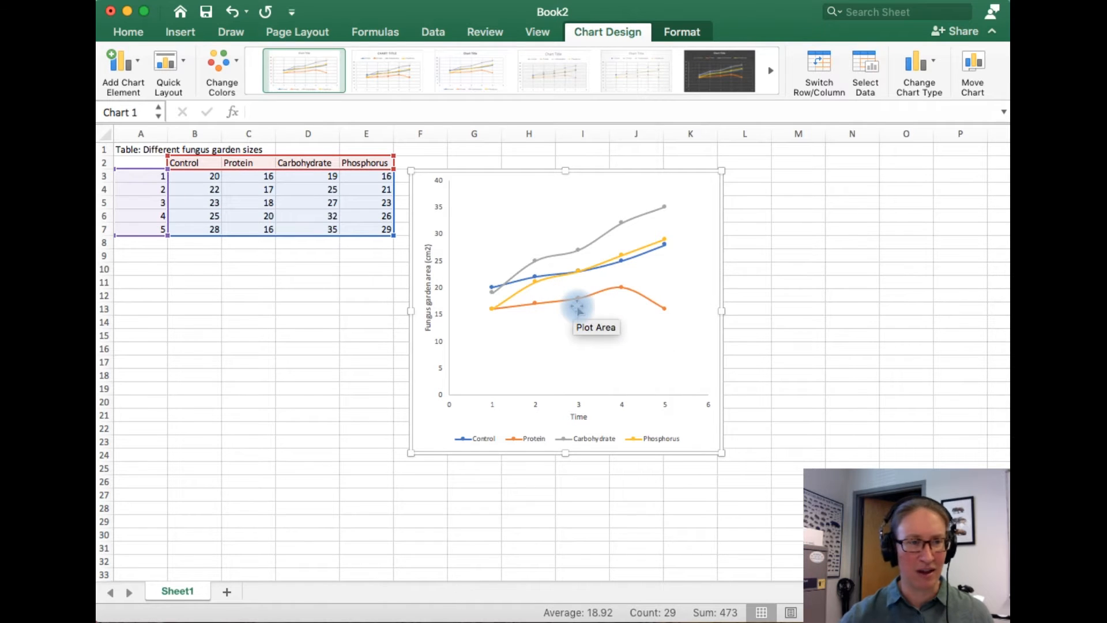
# - Copy the whole scatter chart in Book2
pyautogui.click(369, 295)
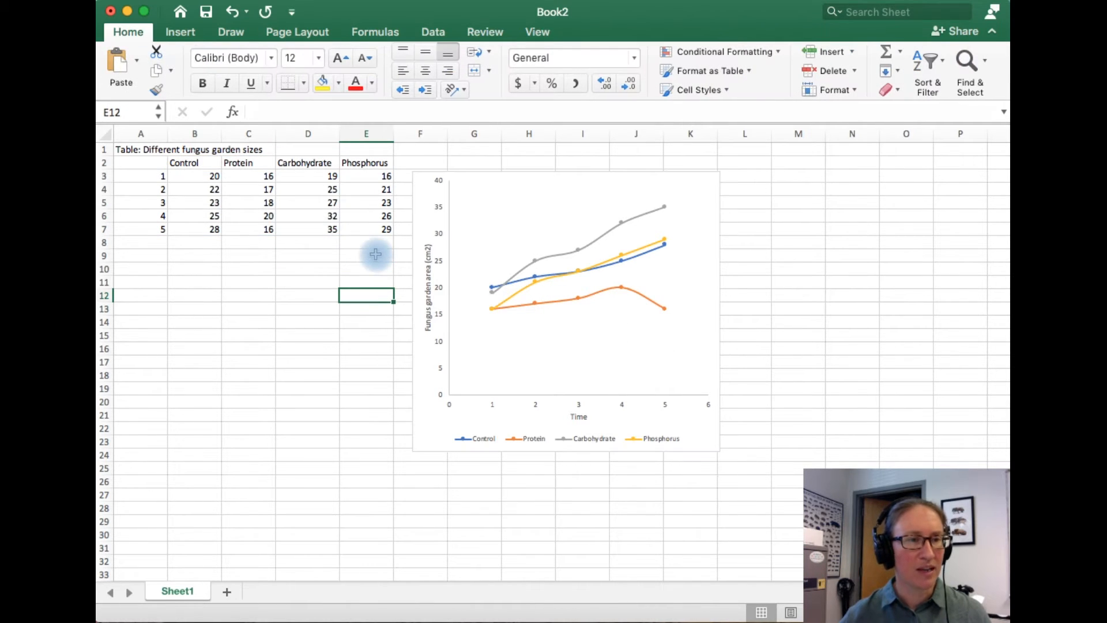
pyautogui.click(427, 352)
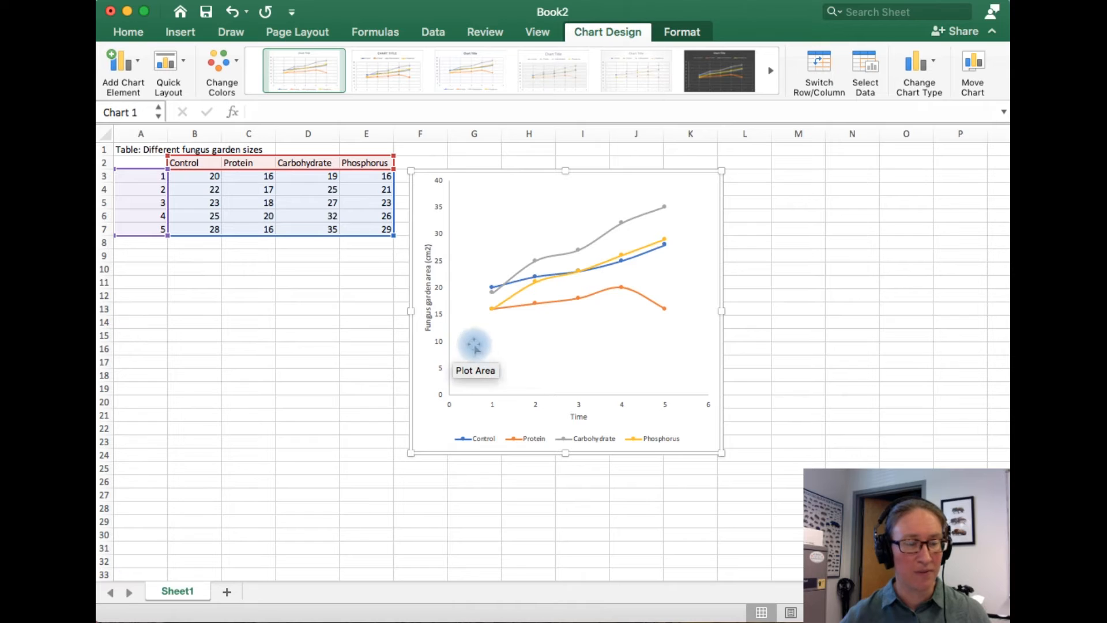
pyautogui.scroll(-1, 431, 352)
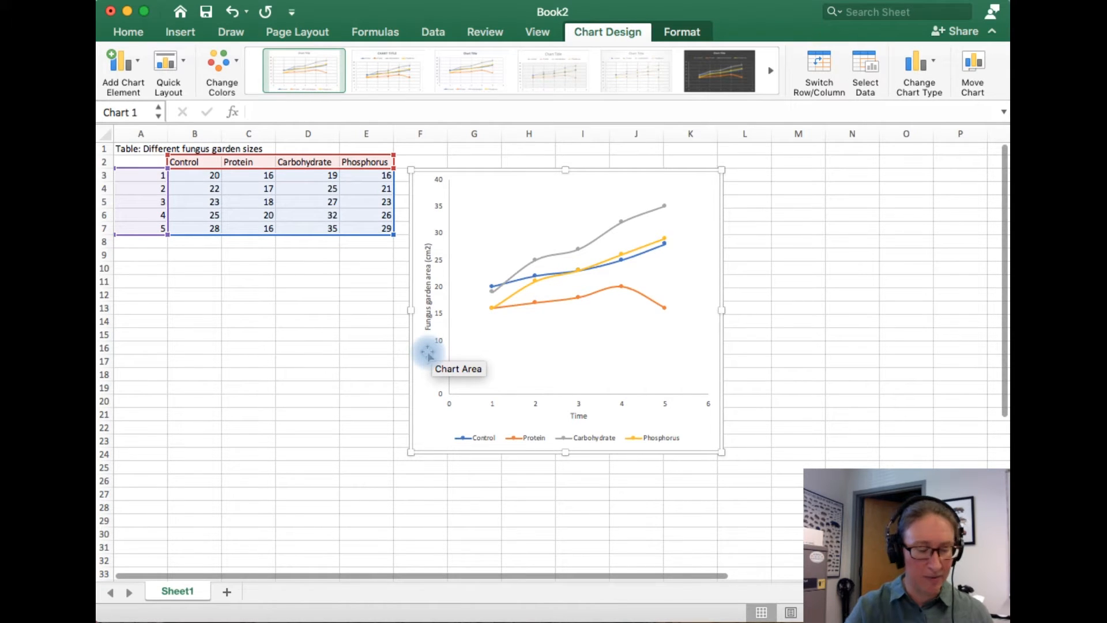
pyautogui.rightClick(429, 355)
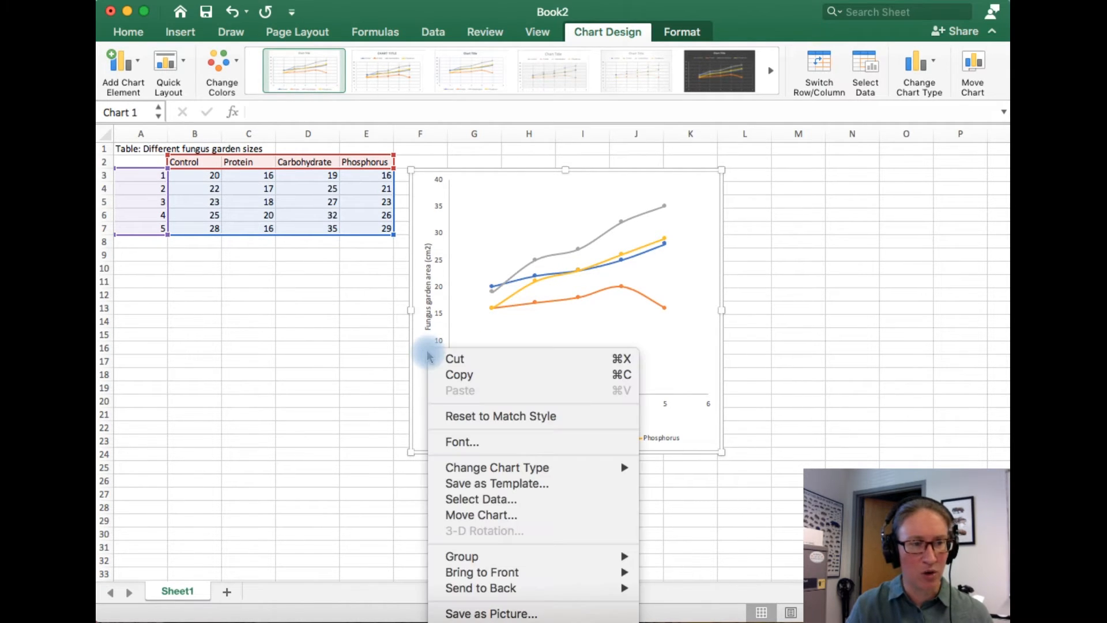
pyautogui.click(448, 380)
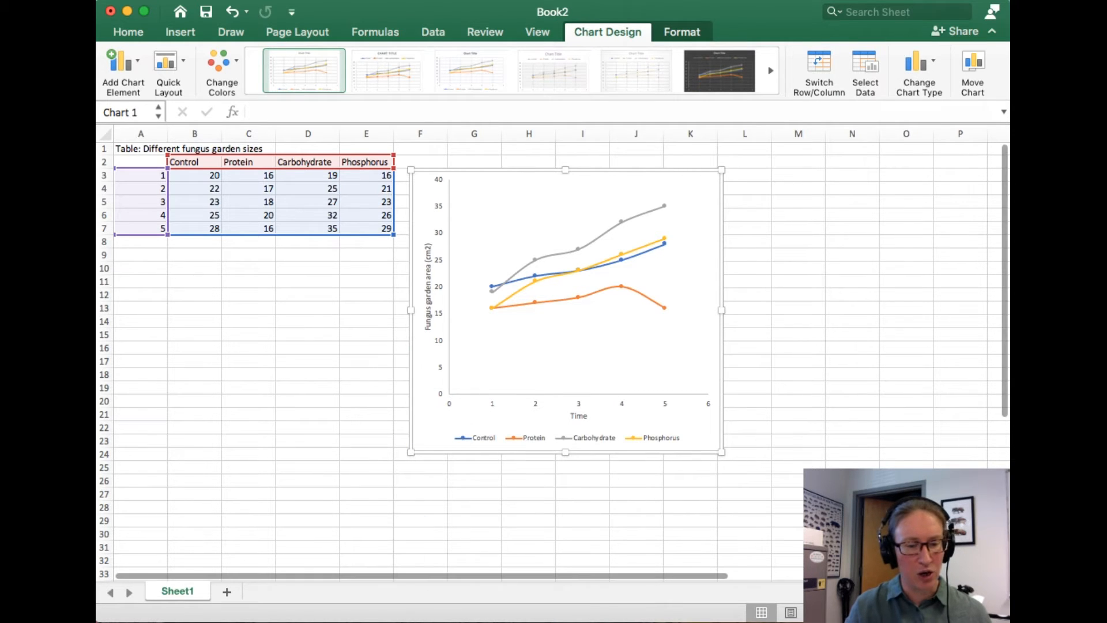
# - Switch to Word and create a new blank document
pyautogui.click(740, 622)
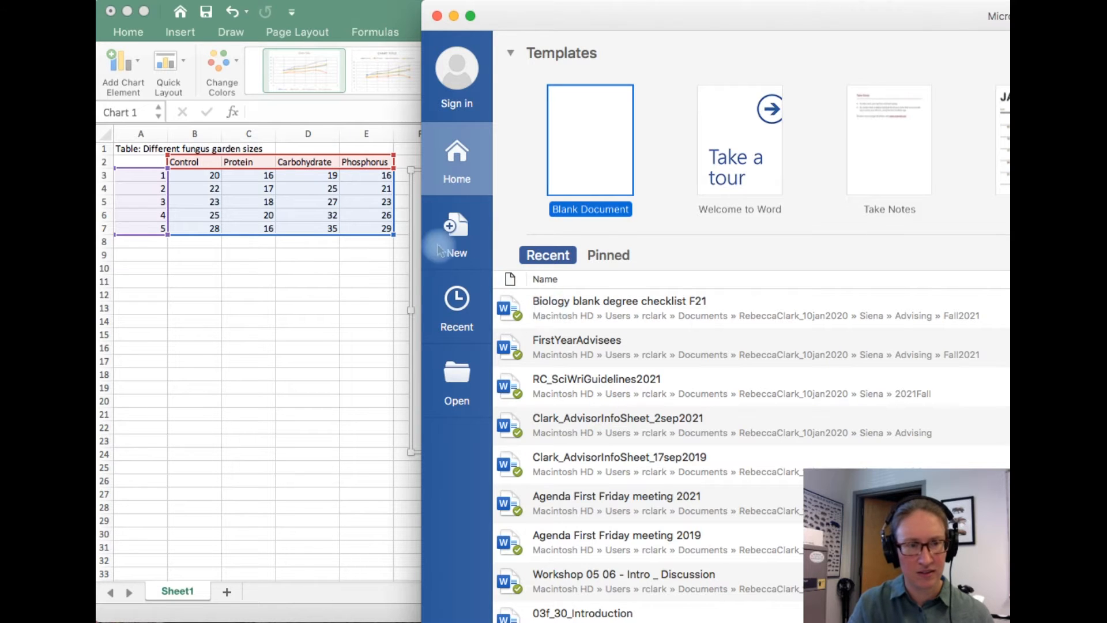
pyautogui.click(452, 258)
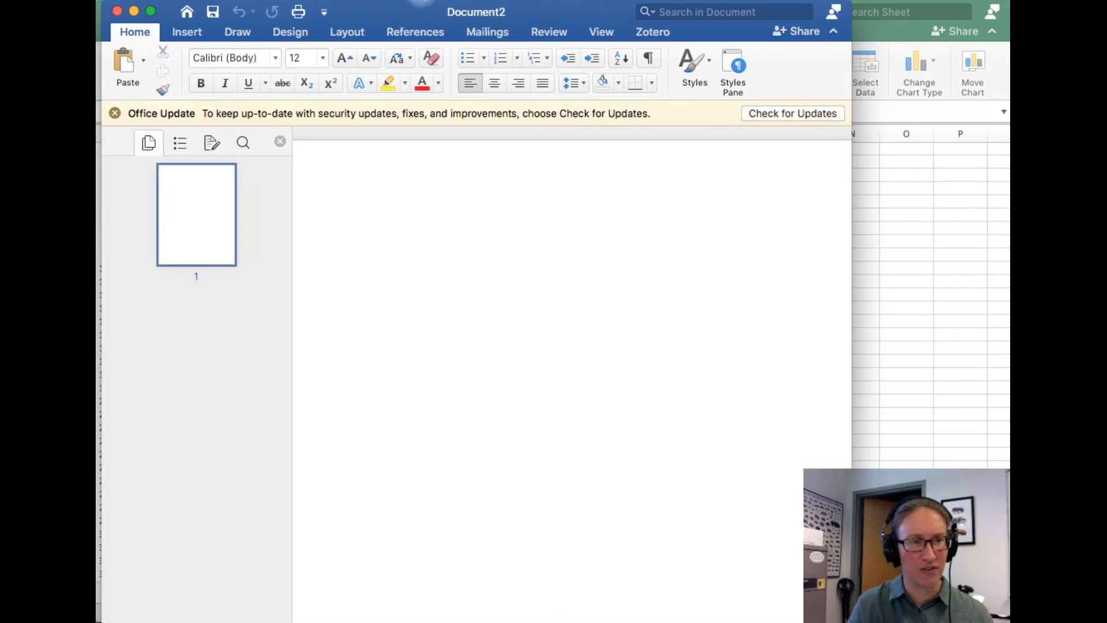
pyautogui.click(426, 220)
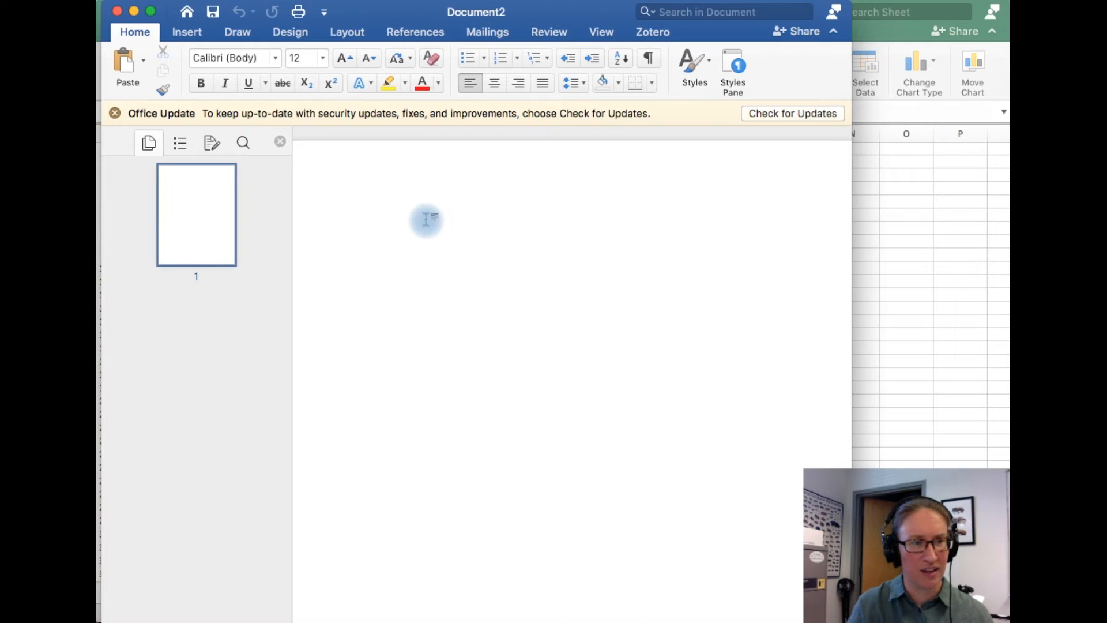
# - Paste the copied scatter chart into the blank Word document
pyautogui.rightClick(360, 217)
pyautogui.click(339, 218)
pyautogui.click(218, 2)
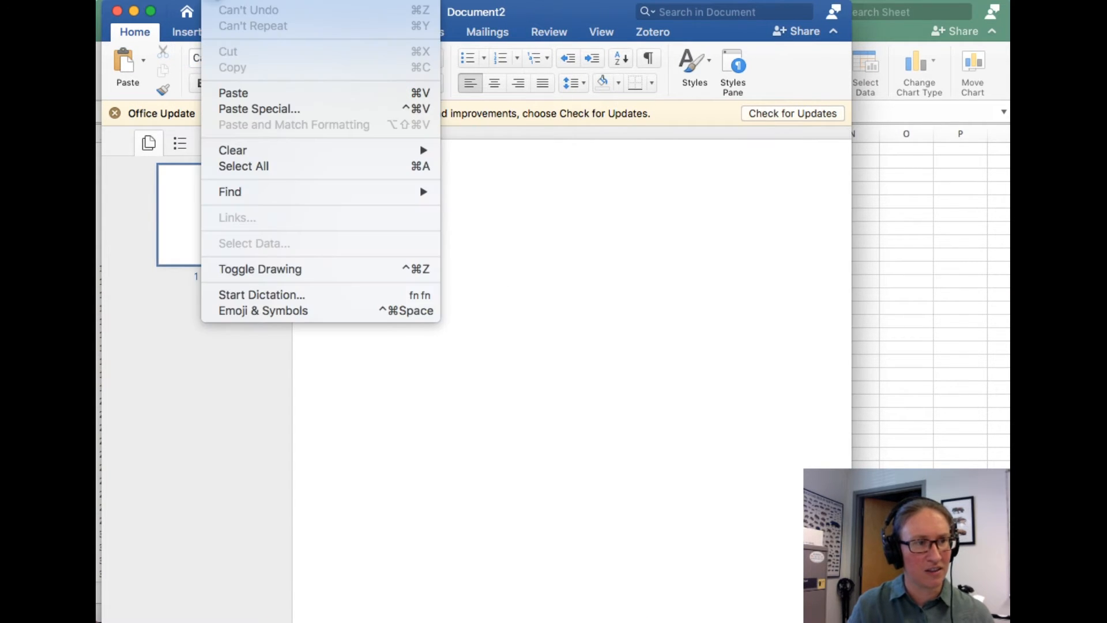
pyautogui.click(230, 99)
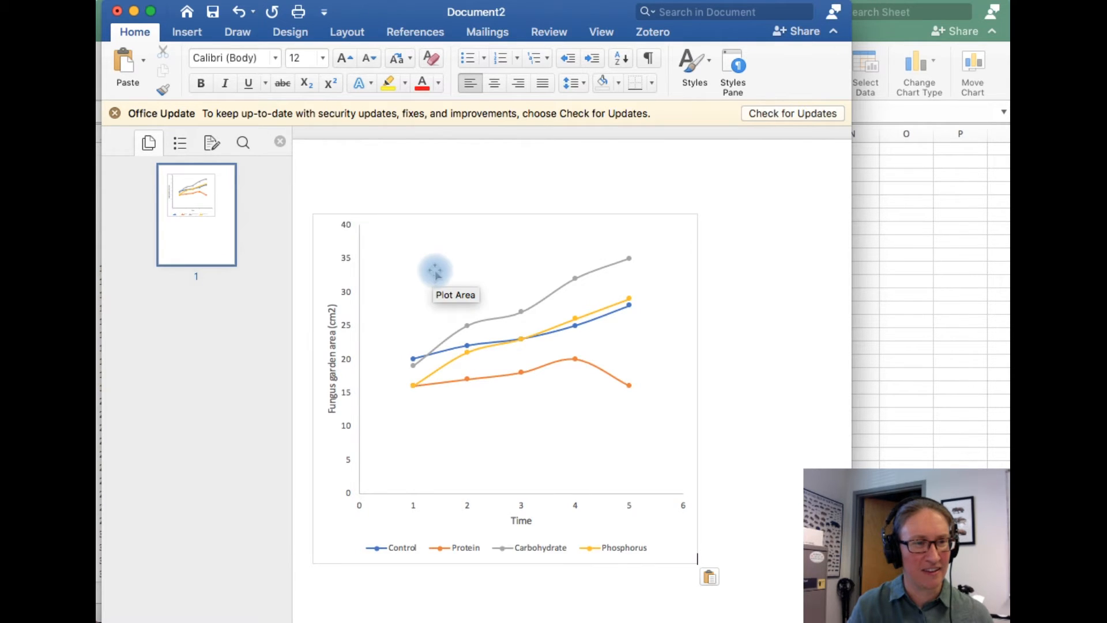
# - Switch to the Lab #3 - Enzymes DATA workbook in Excel and highlight Table 5's 20 and 80 second rows for review
pyautogui.click(280, 142)
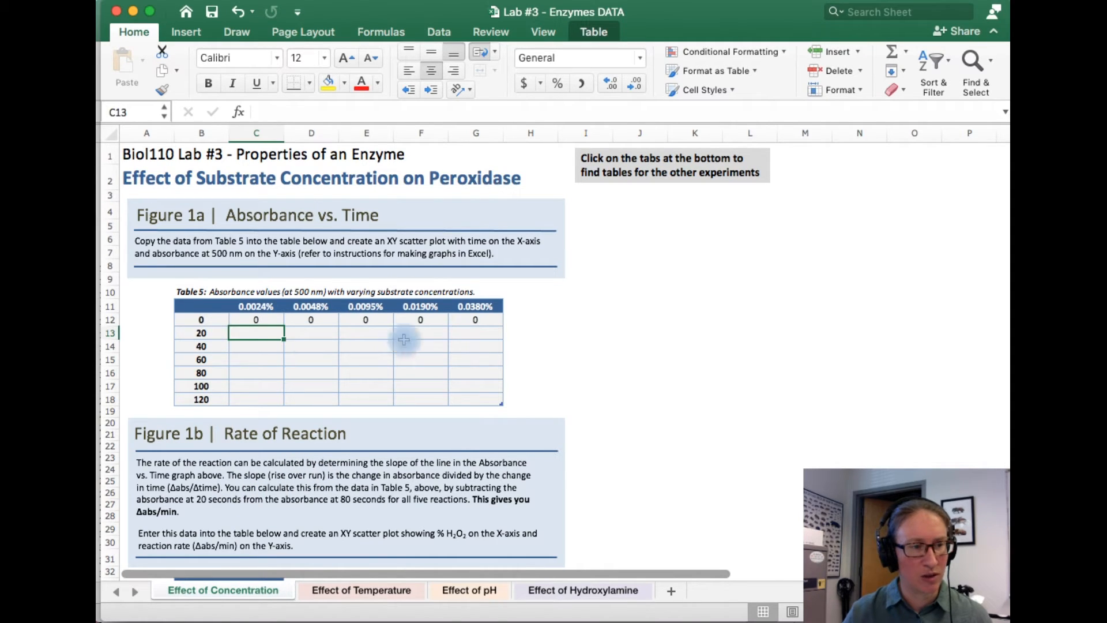
pyautogui.moveTo(471, 332); pyautogui.dragTo(199, 333)
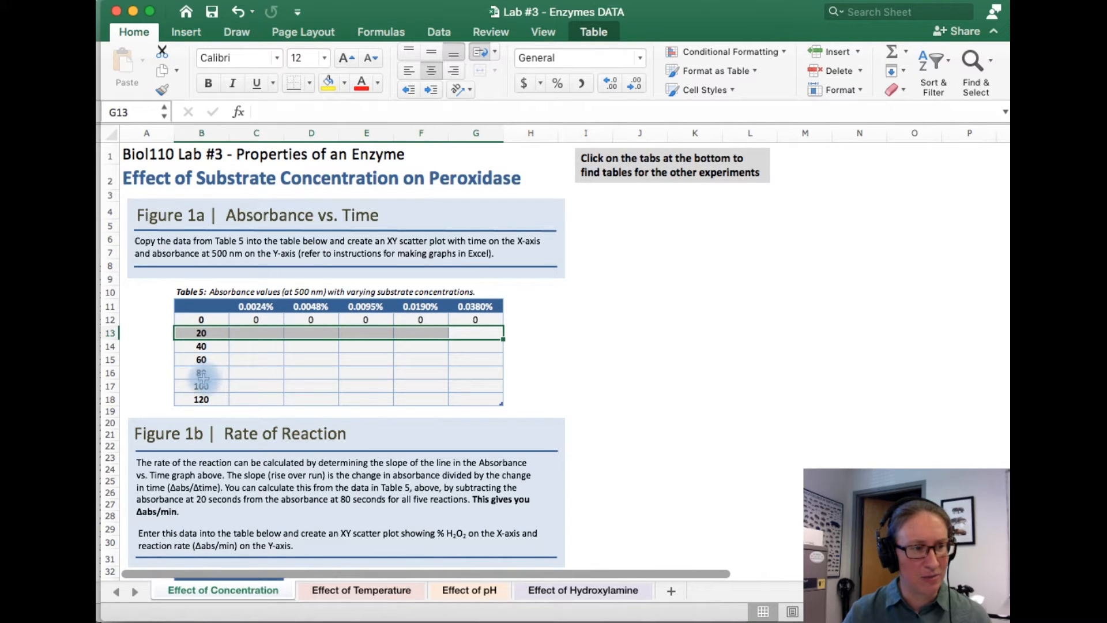
pyautogui.moveTo(201, 372); pyautogui.dragTo(482, 373)
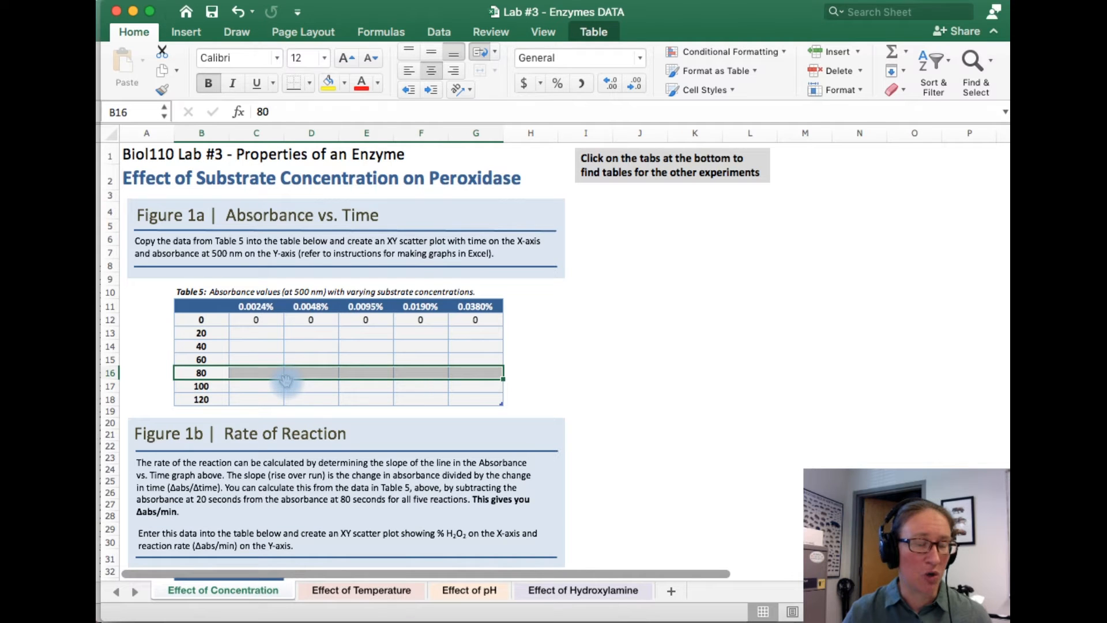
# - Open the rate of reaction formula =C16-C13 in cell C34, check its referenced Table 5 cells, and re-enter it
pyautogui.scroll(-5, 248, 383)
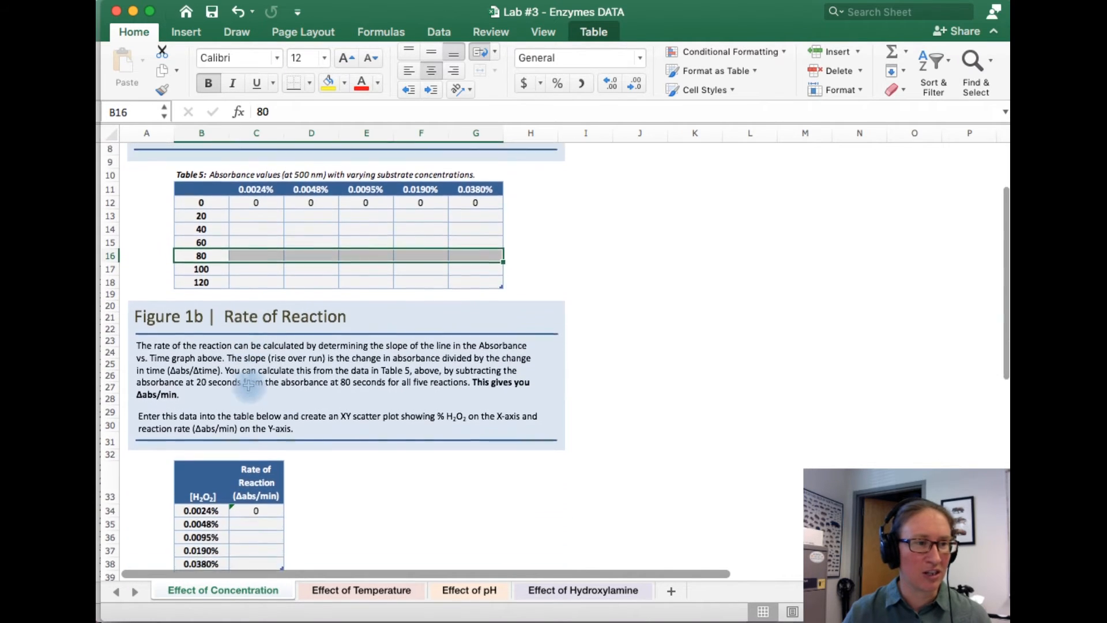
pyautogui.scroll(1, 251, 410)
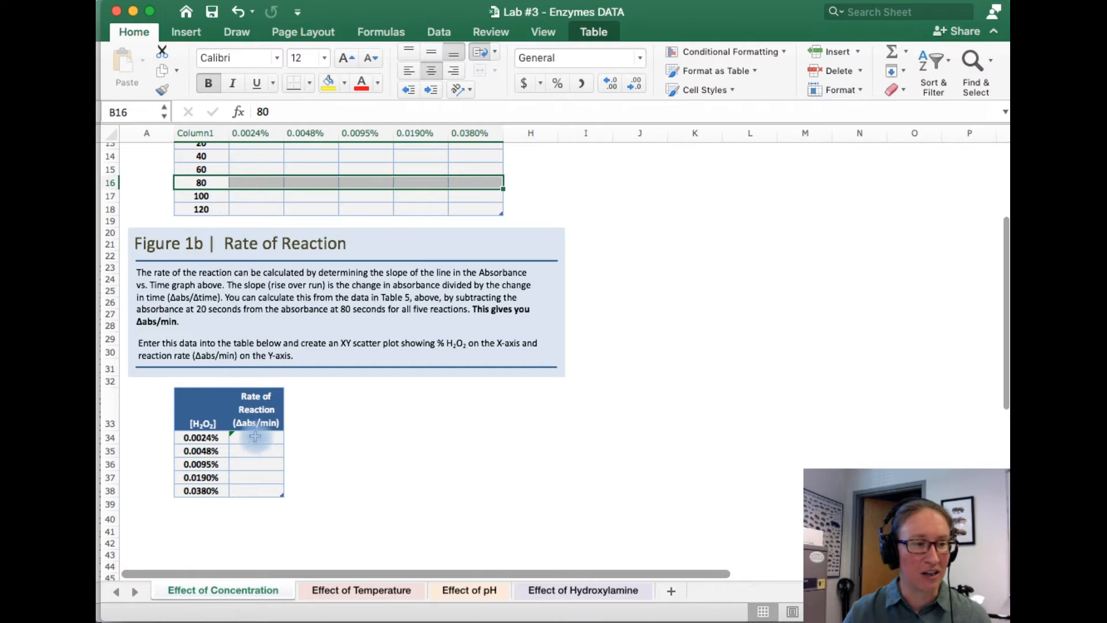
pyautogui.click(253, 438)
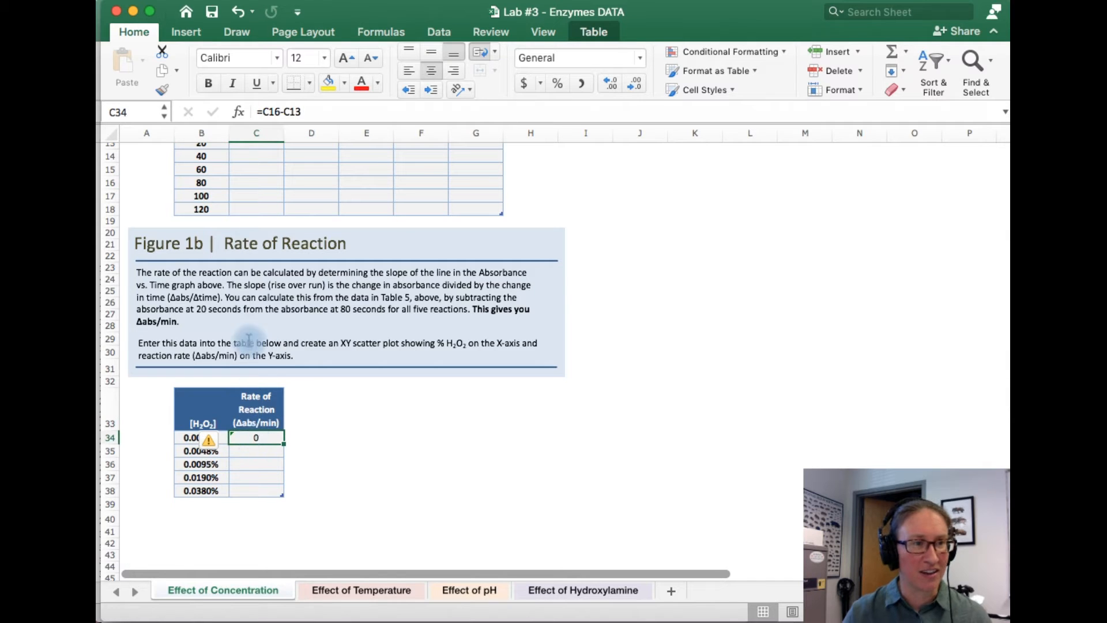
pyautogui.click(271, 110)
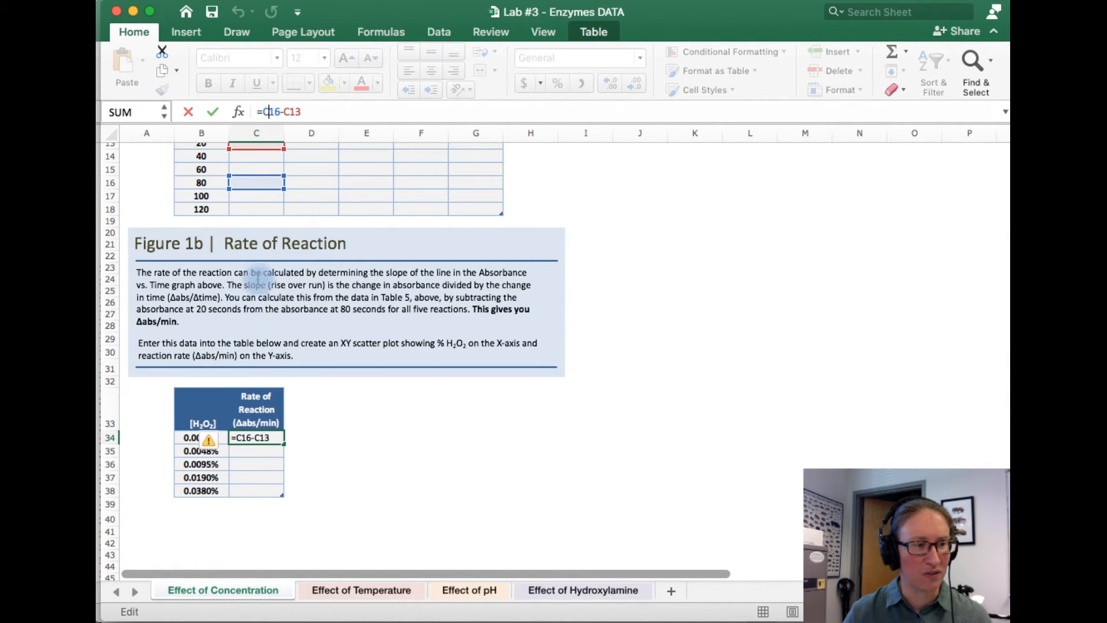
pyautogui.scroll(5, 192, 293)
pyautogui.scroll(-2, 192, 293)
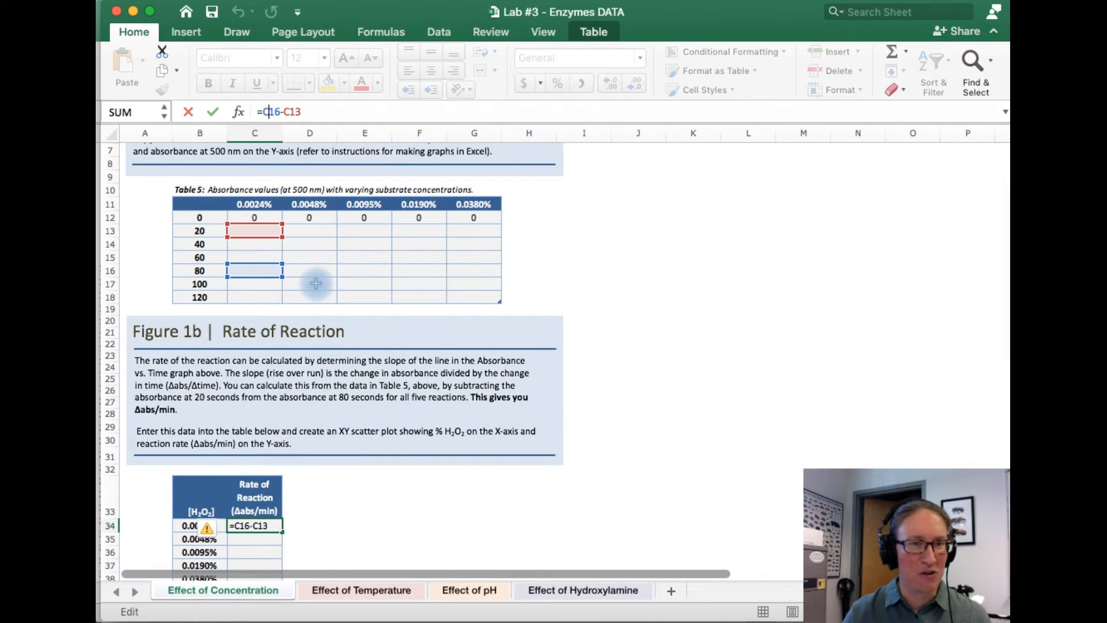
pyautogui.press('Return')
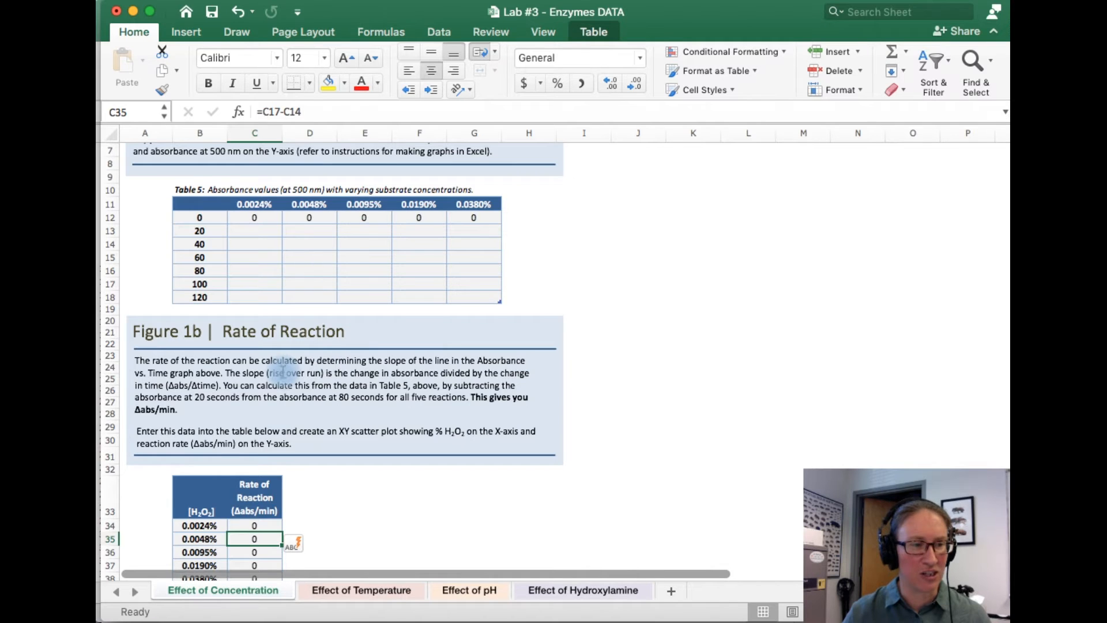
# - Move the Lab #3 workbook window aside and bring the Book2 workbook to the front
pyautogui.scroll(-1, 283, 371)
pyautogui.scroll(-3, 283, 371)
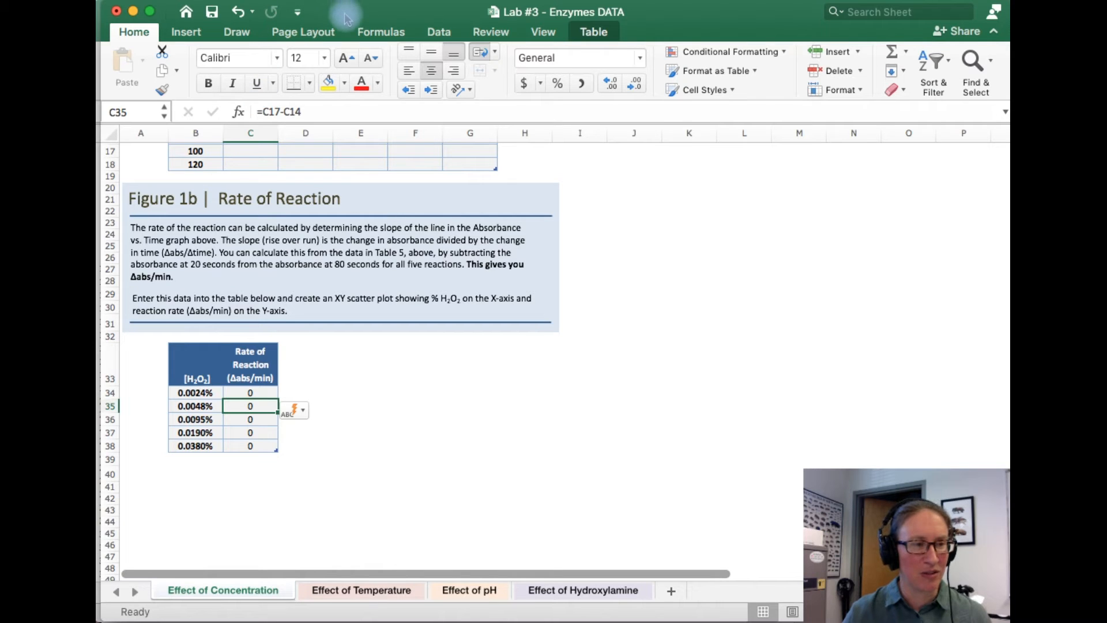
pyautogui.moveTo(346, 17); pyautogui.dragTo(790, 16)
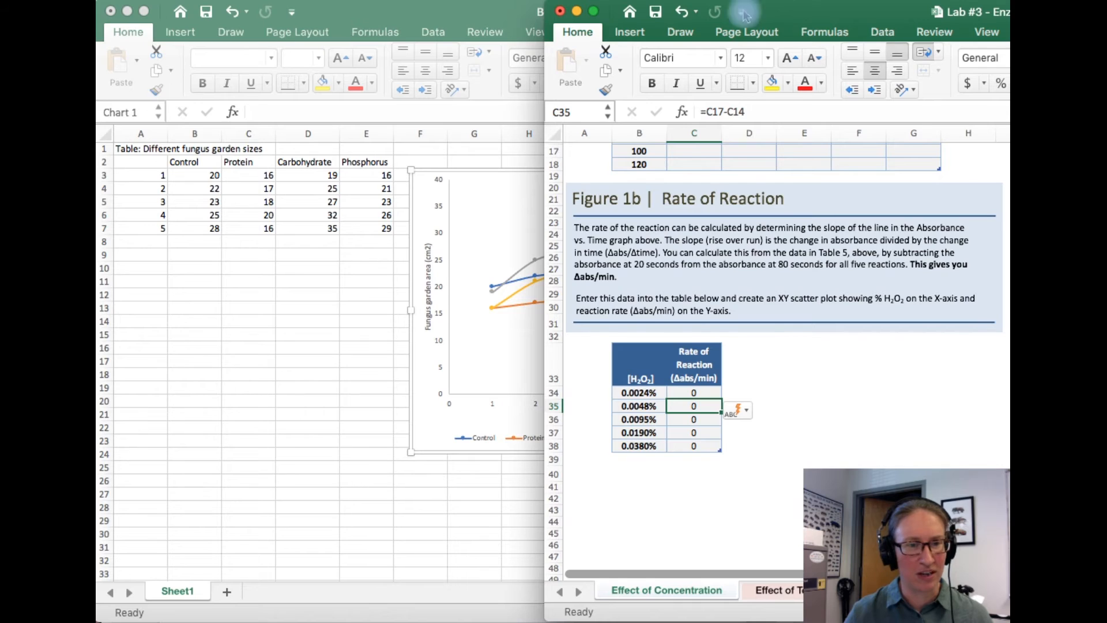
pyautogui.click(240, 306)
# - Enter the heading "Treatment" in A10 and list Control, Protein, Carbohydrate and Phosphorus below it in A11:A14
pyautogui.click(148, 269)
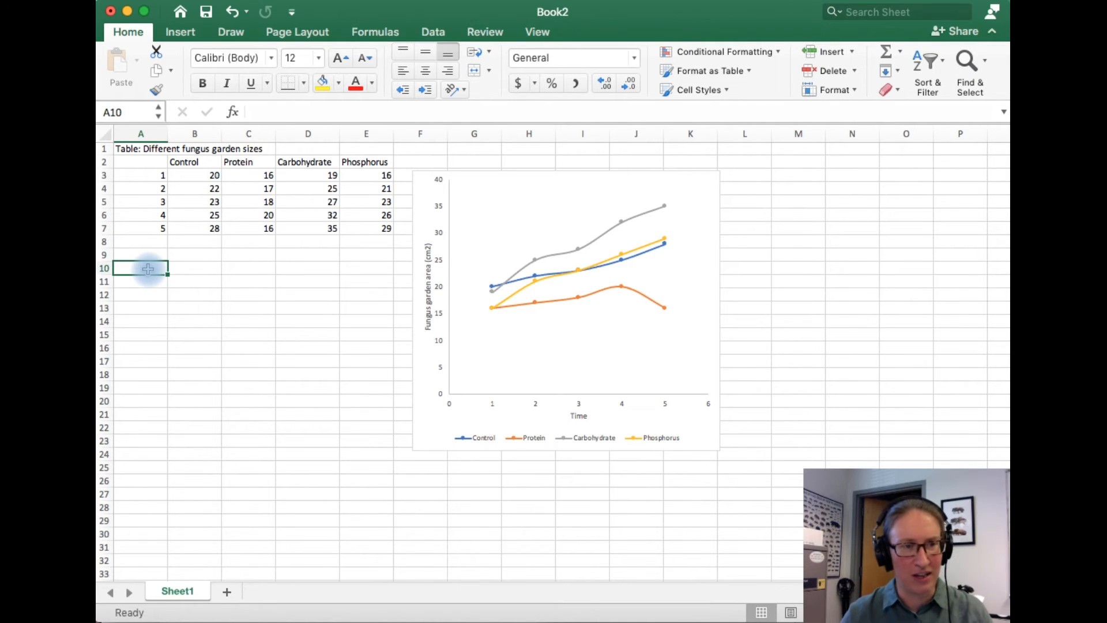
pyautogui.write('Treatment')
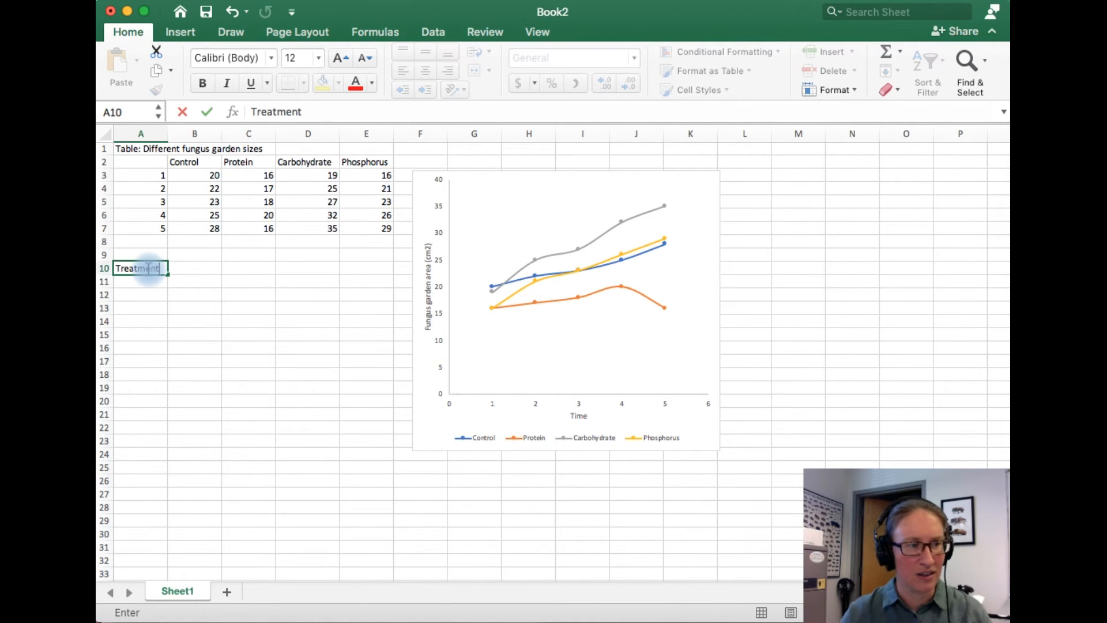
pyautogui.press('Return')
pyautogui.write('Contro')
pyautogui.press('Return')
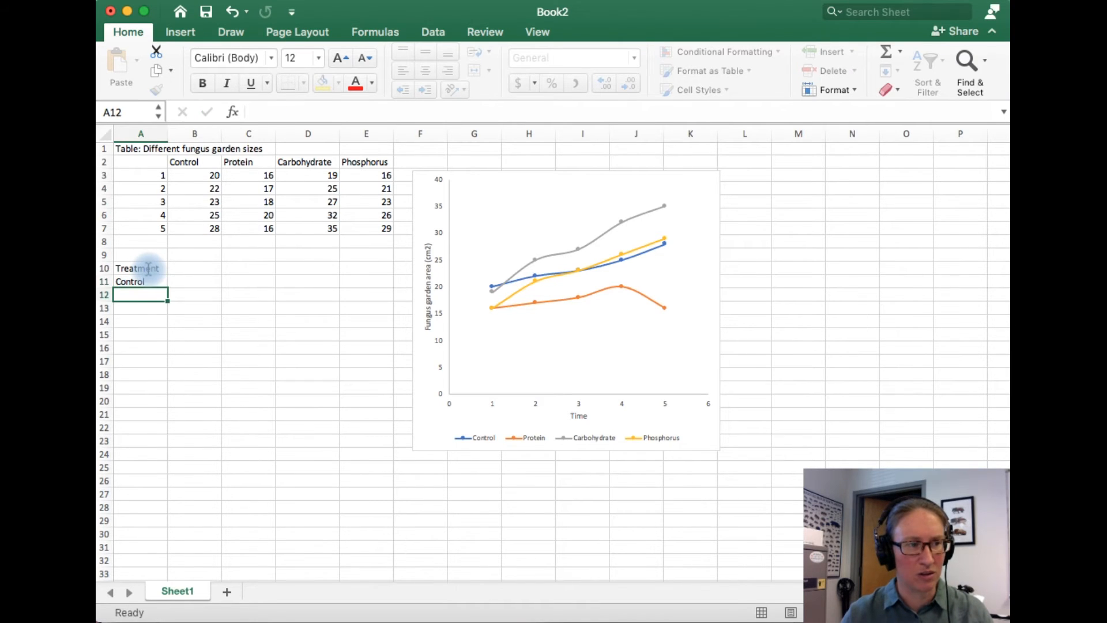
pyautogui.write('Protein')
pyautogui.press('Return')
pyautogui.write('carbo')
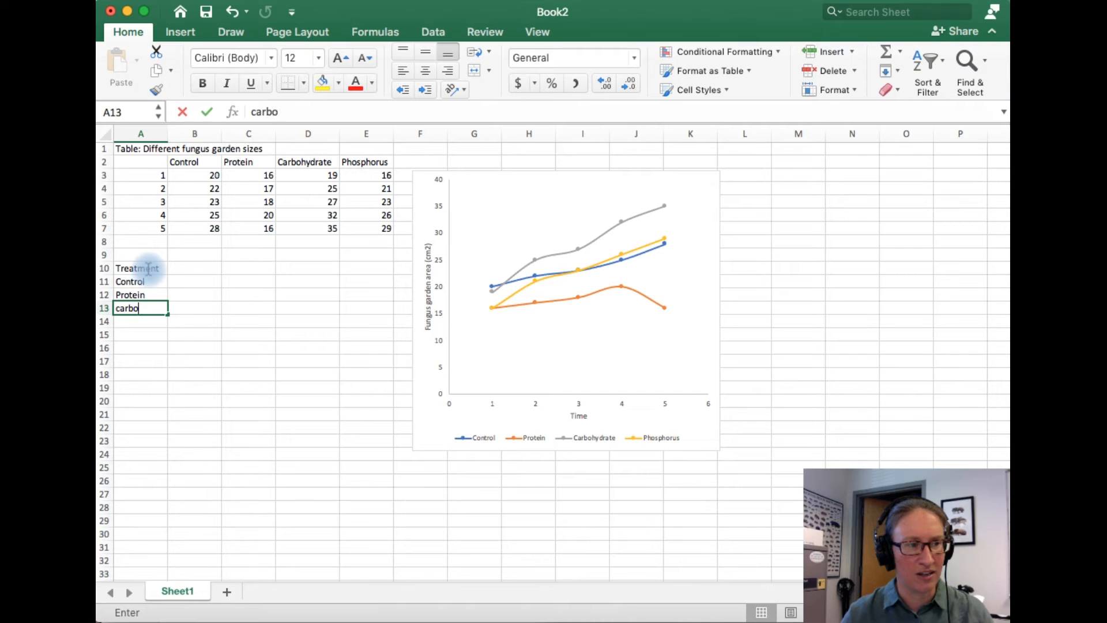
pyautogui.write('hydrate')
pyautogui.press('Return')
pyautogui.write('Phosphorus')
# - Enter the heading "Change over time" in cell B10 beside the Treatment heading
pyautogui.press('Up')
pyautogui.press('Up')
pyautogui.press('Up')
pyautogui.press('Up')
pyautogui.press('Right')
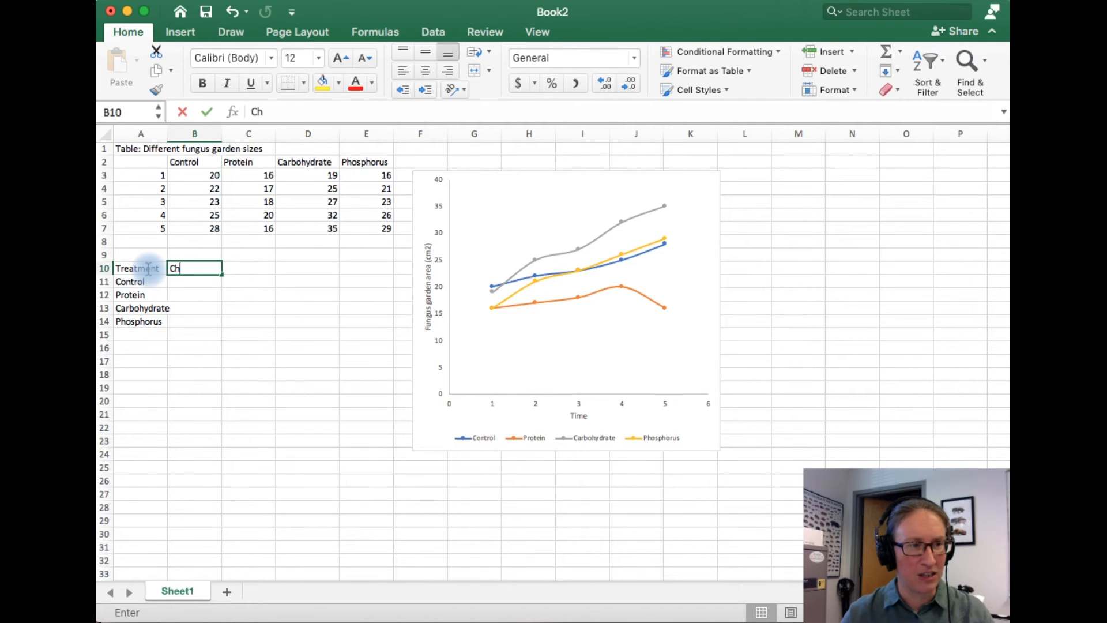
pyautogui.write('Change over time')
pyautogui.press('Return')
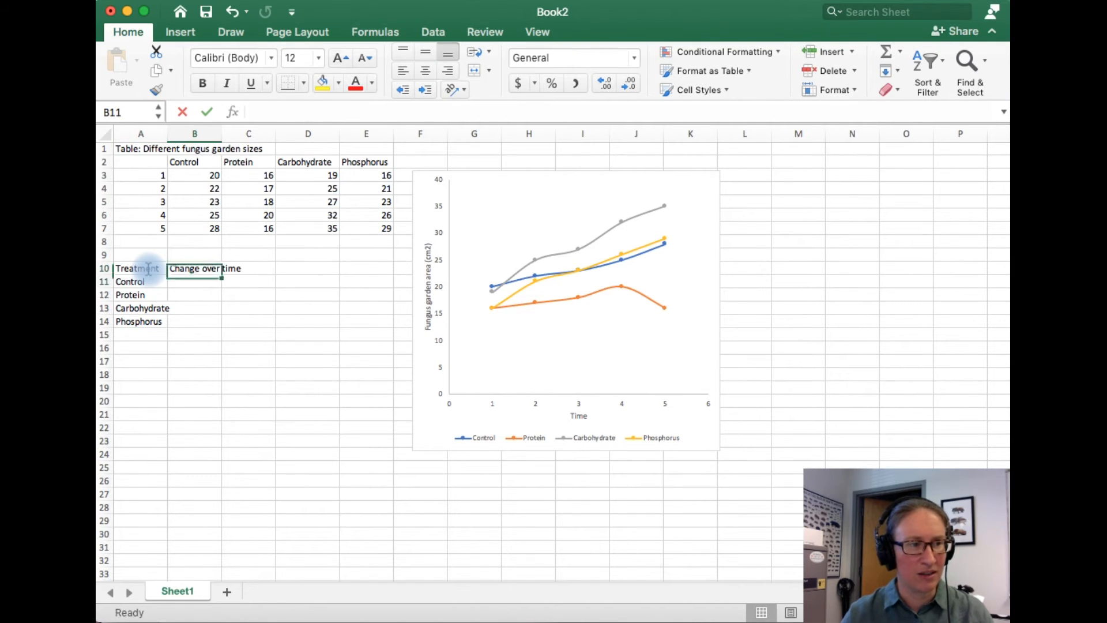
# - Calculate the Control treatment's change over time in B11 with the formula =B7-B3
pyautogui.scroll(-3, 148, 268)
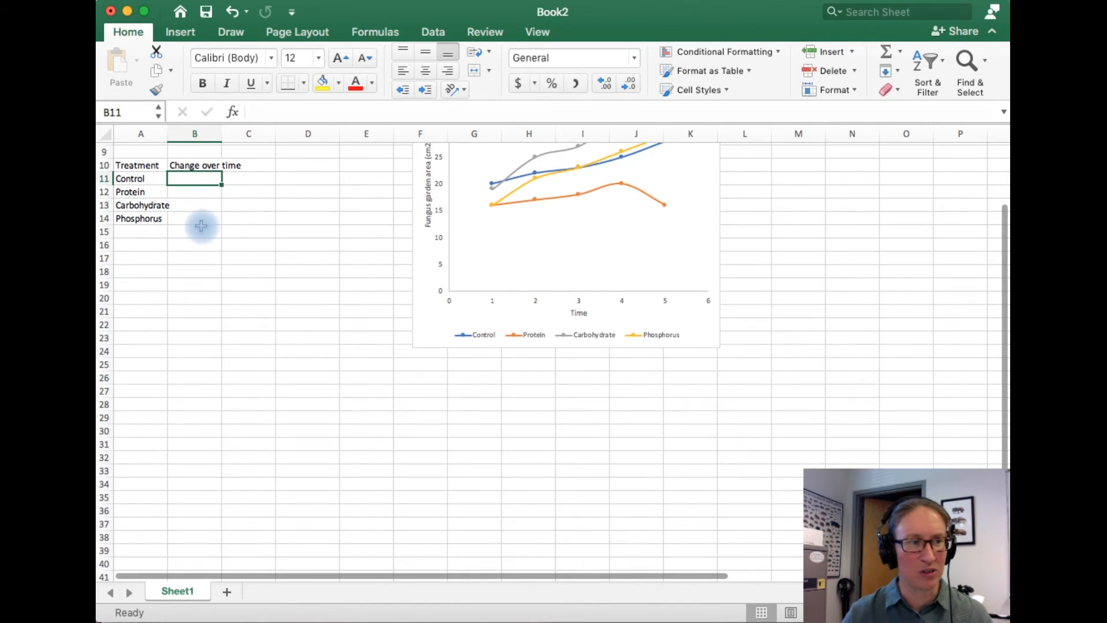
pyautogui.scroll(3, 203, 228)
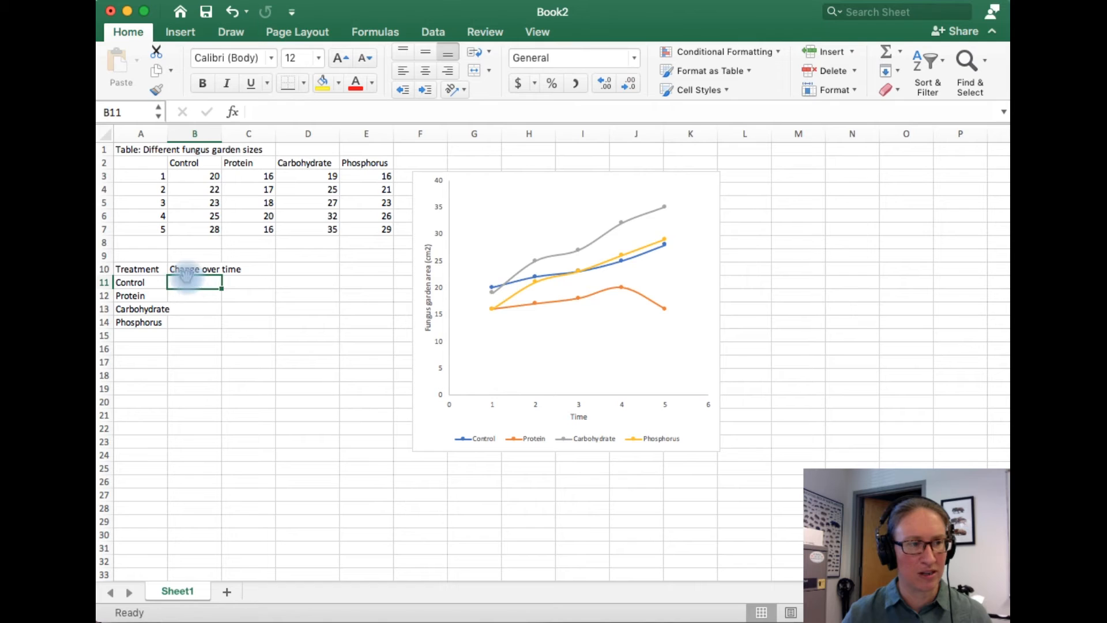
pyautogui.write('=')
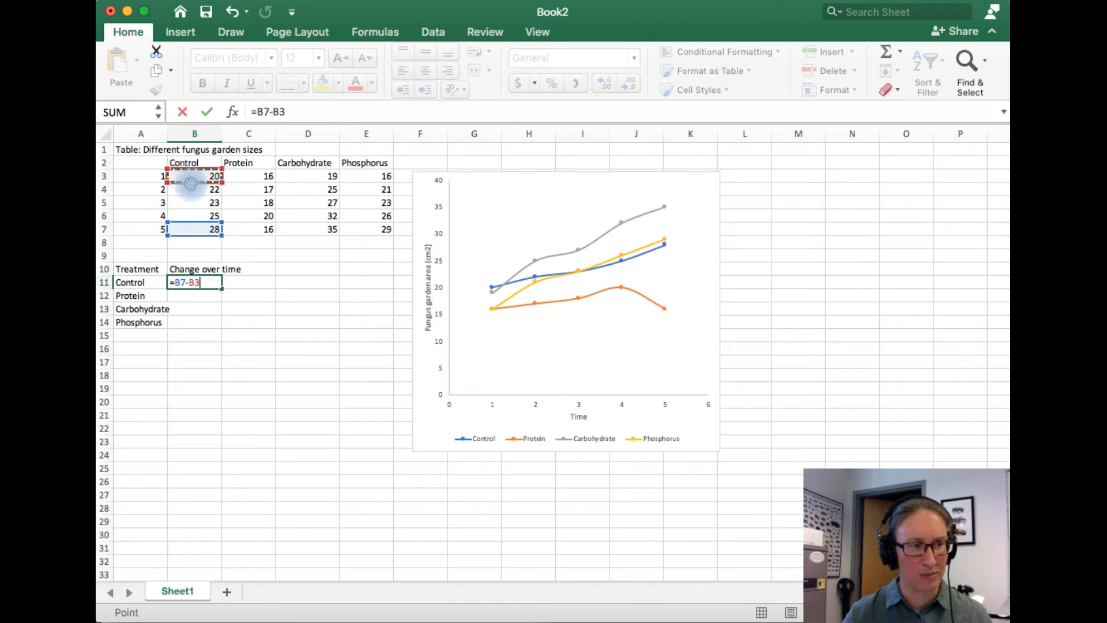
pyautogui.press('Return')
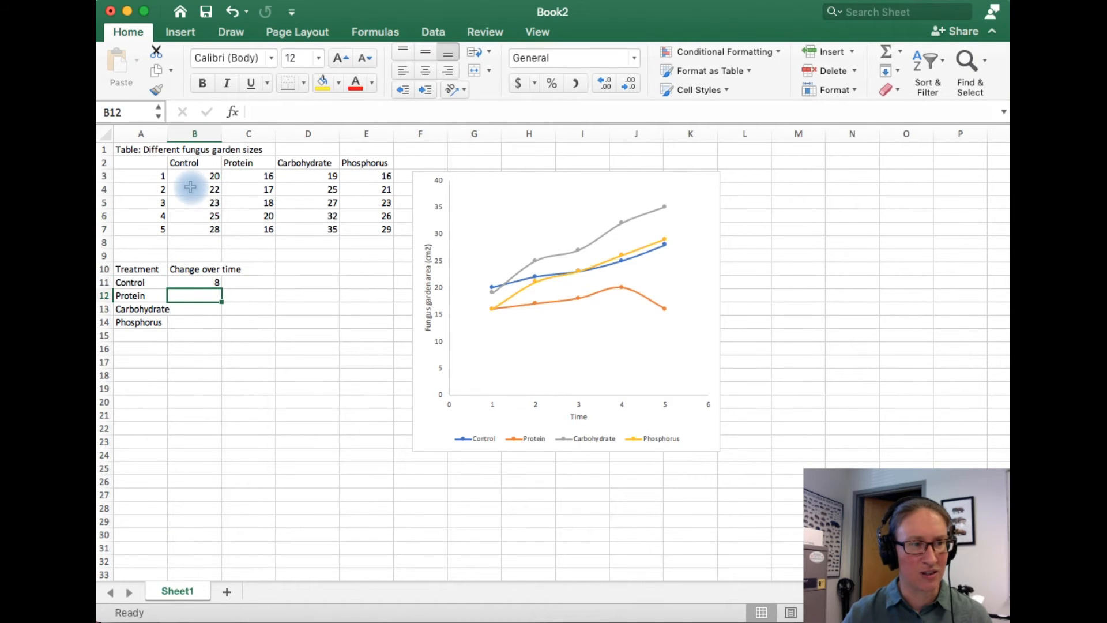
# - Calculate the Protein treatment's change over time in B12 with the formula =C7-C3
pyautogui.write('=')
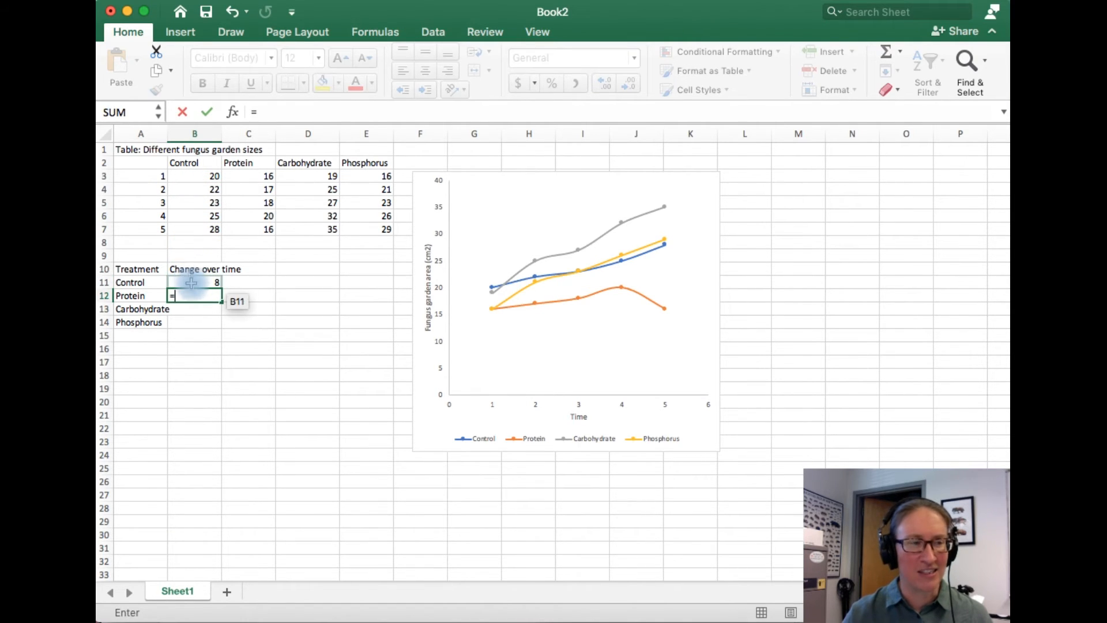
pyautogui.click(259, 229)
pyautogui.write('-')
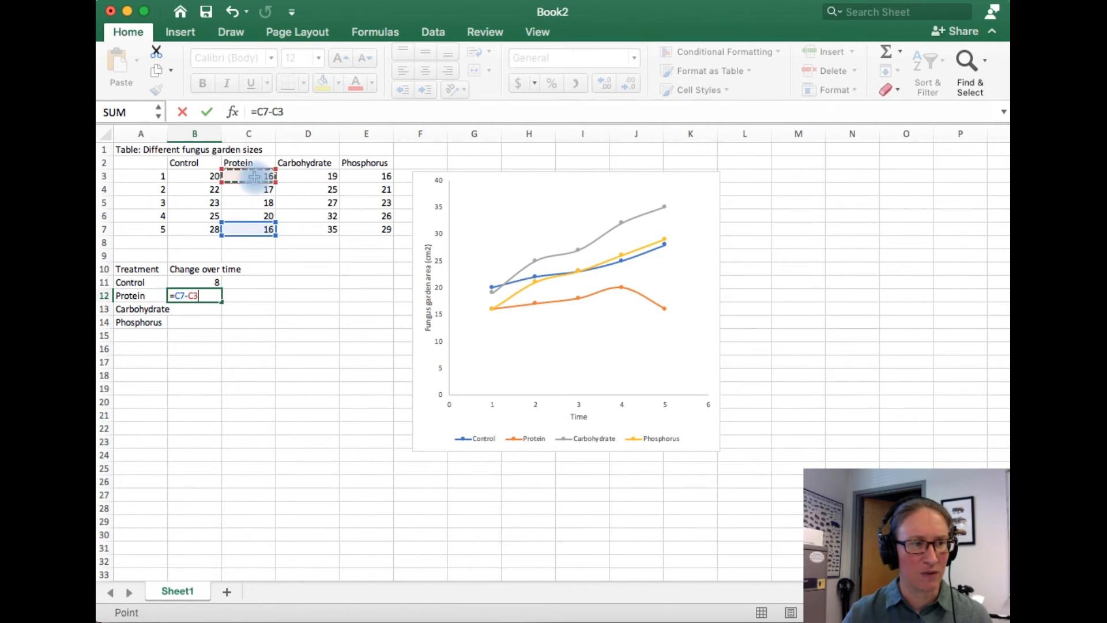
pyautogui.press('Return')
# - Calculate the Carbohydrate treatment's change over time in B13 with the formula =D7-D3
pyautogui.write('=')
pyautogui.click(308, 230)
pyautogui.write('-')
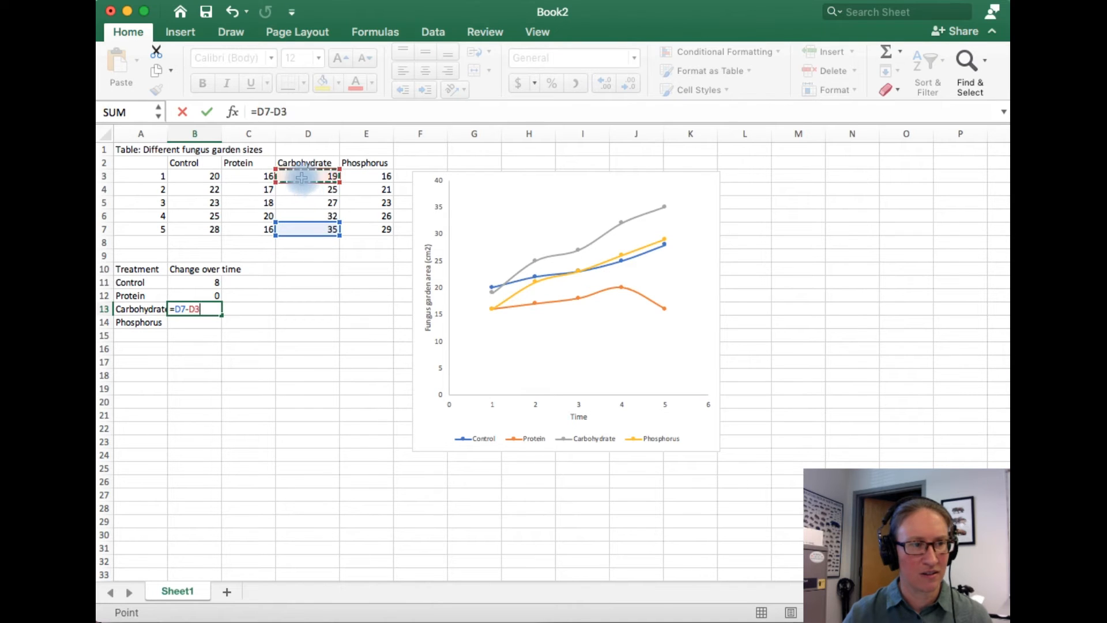
pyautogui.press('Return')
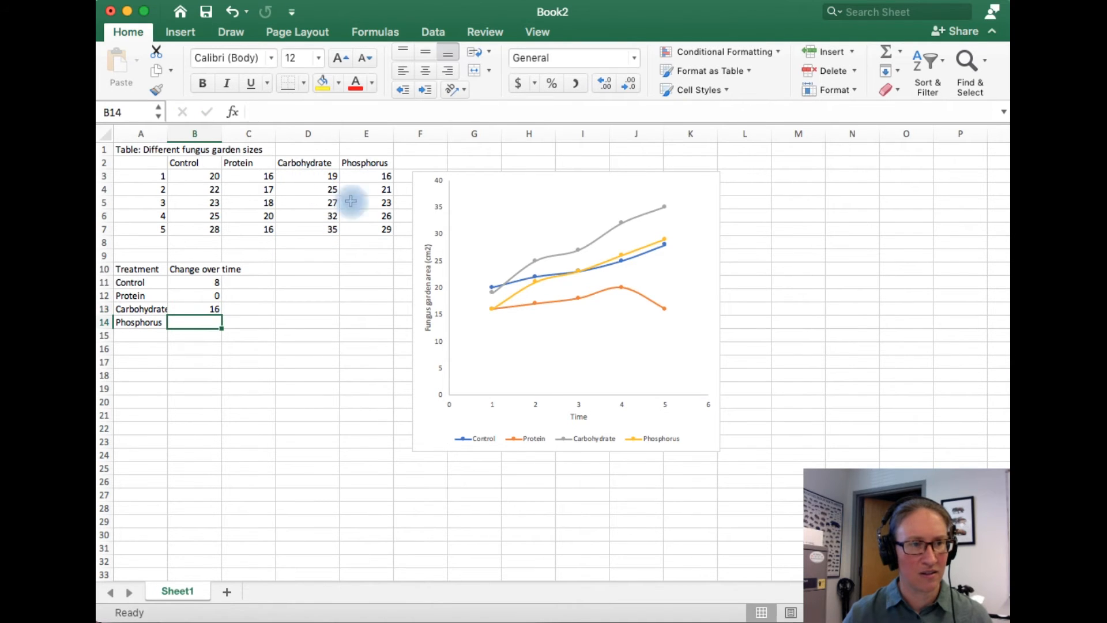
# - Calculate the Phosphorus treatment's change over time in B14 with the formula =E7-E3
pyautogui.write('=')
pyautogui.click(378, 230)
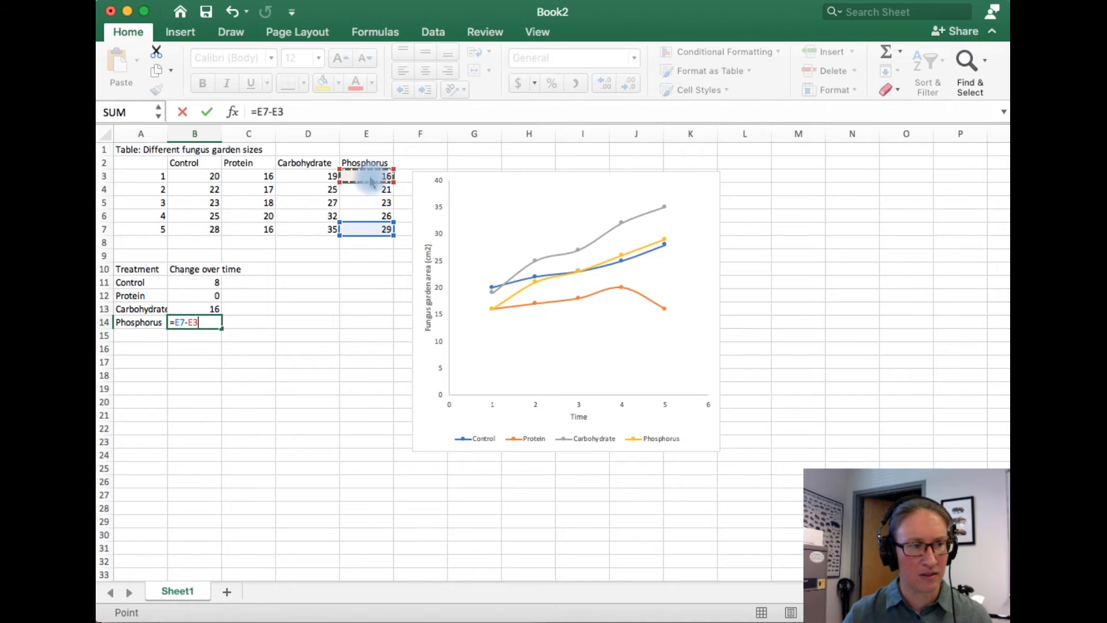
pyautogui.press('Return')
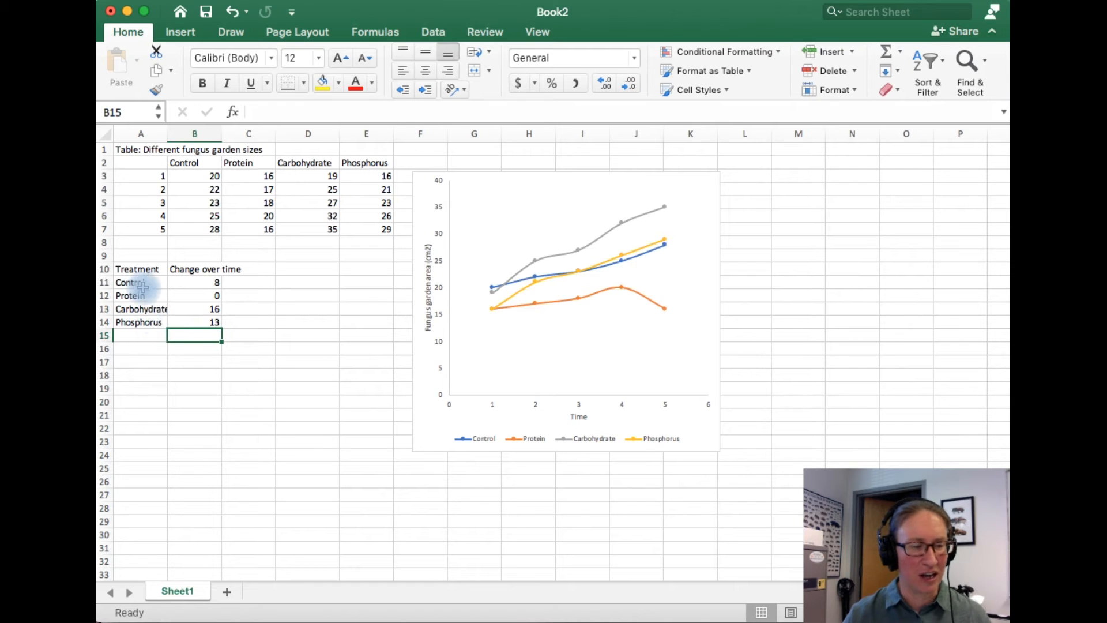
# - Examine the Rate of Reaction table in B33:C38 of the Lab #3 workbook, and return to Book2
pyautogui.click(1008, 327)
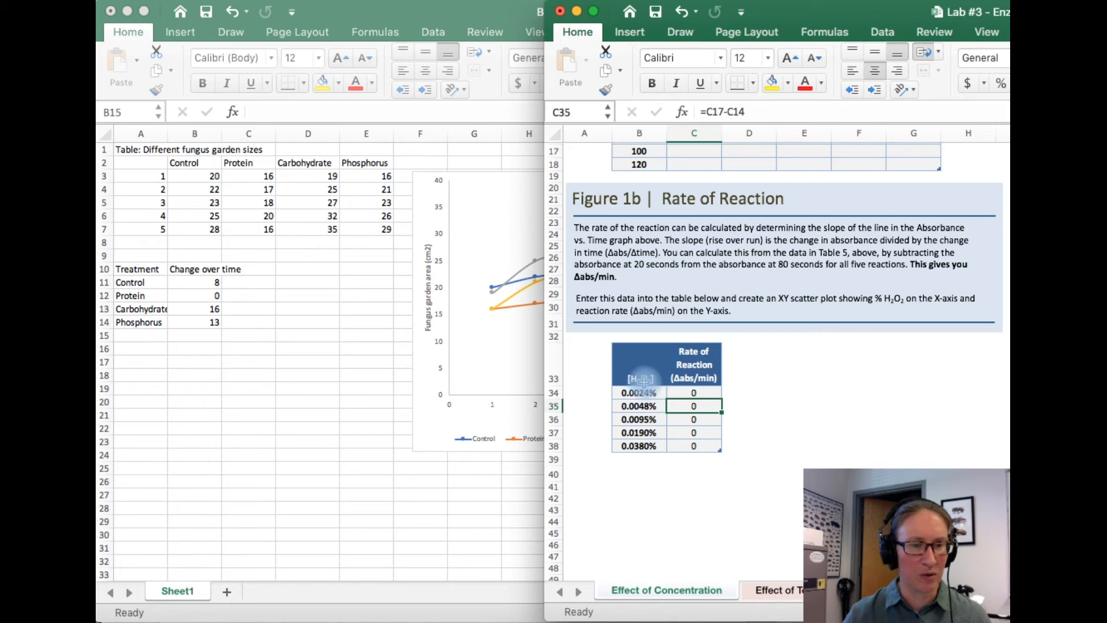
pyautogui.moveTo(647, 372); pyautogui.dragTo(686, 448)
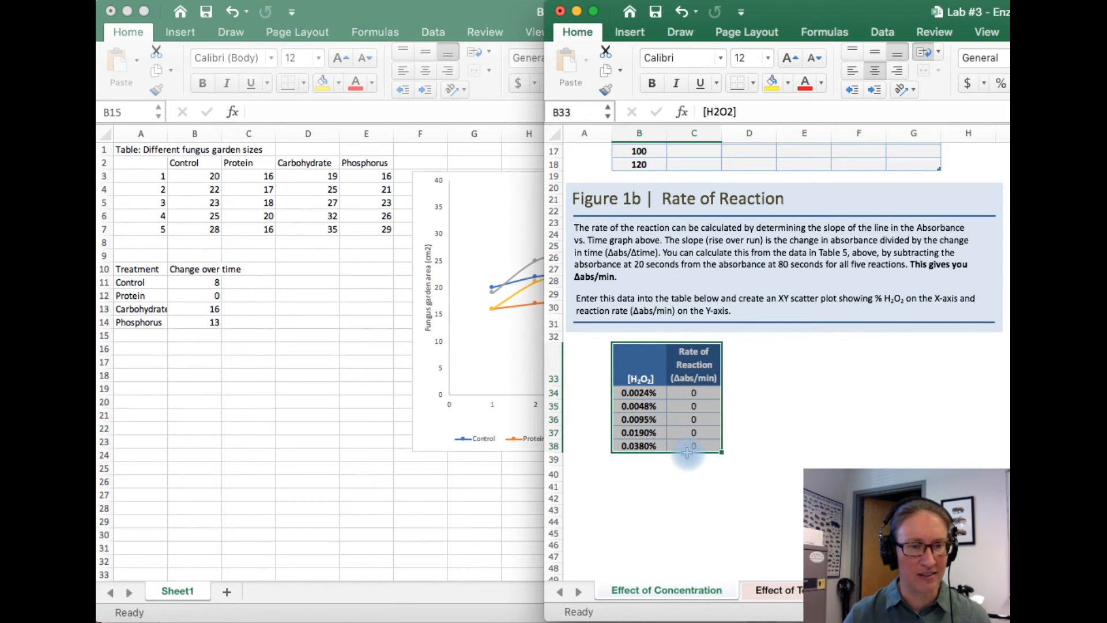
pyautogui.click(196, 337)
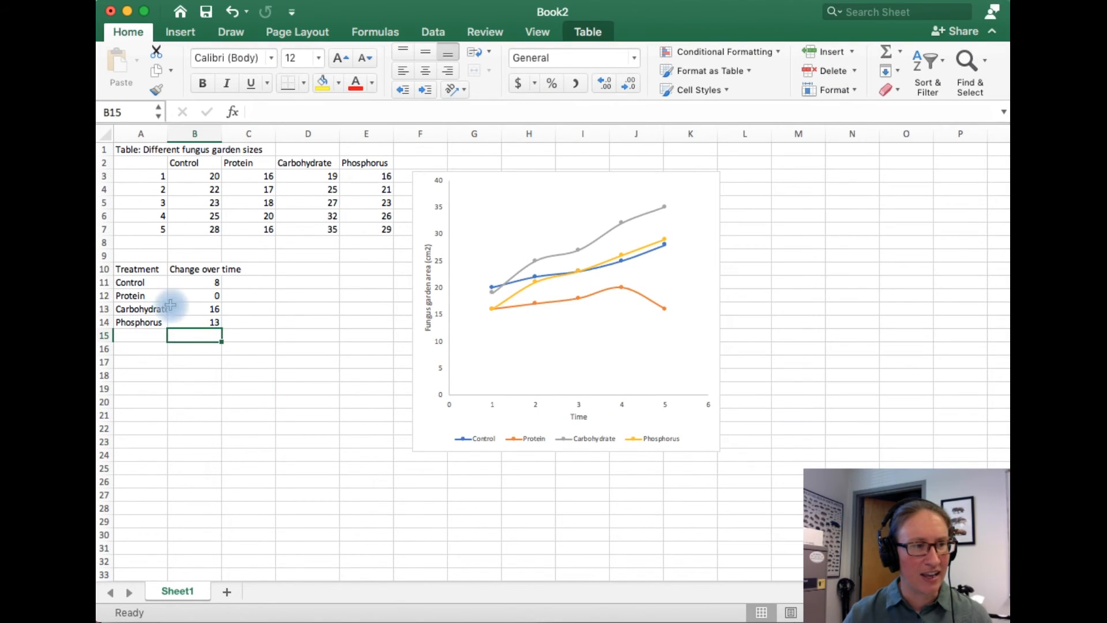
# - Insert a scatter chart with smooth lines and markers from the treatment changes in A10:B14
pyautogui.moveTo(141, 270); pyautogui.dragTo(199, 327)
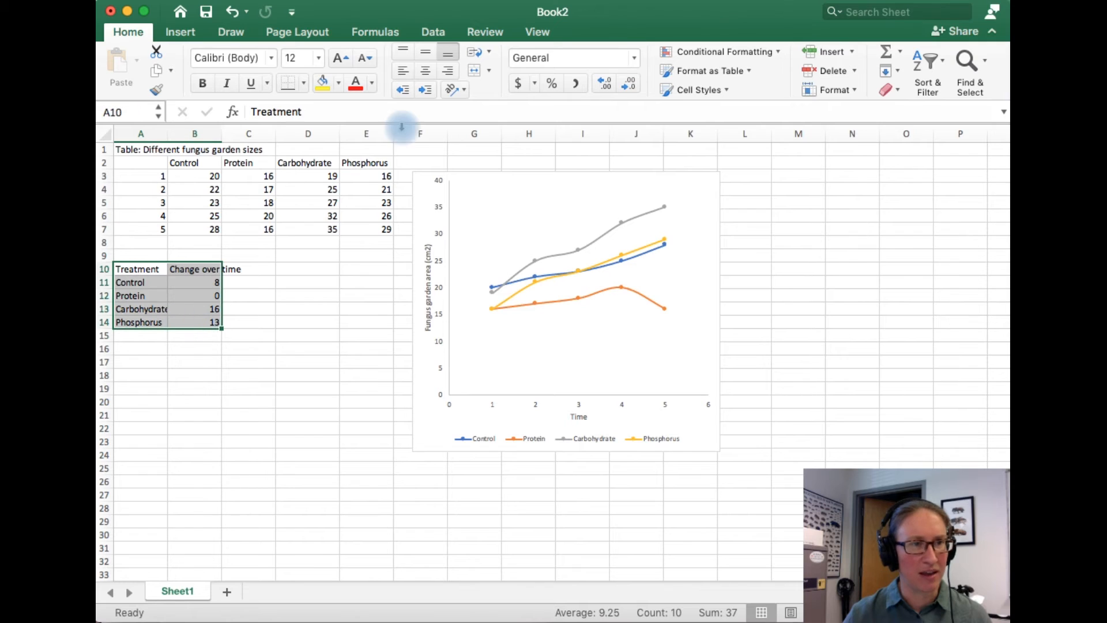
pyautogui.click(180, 31)
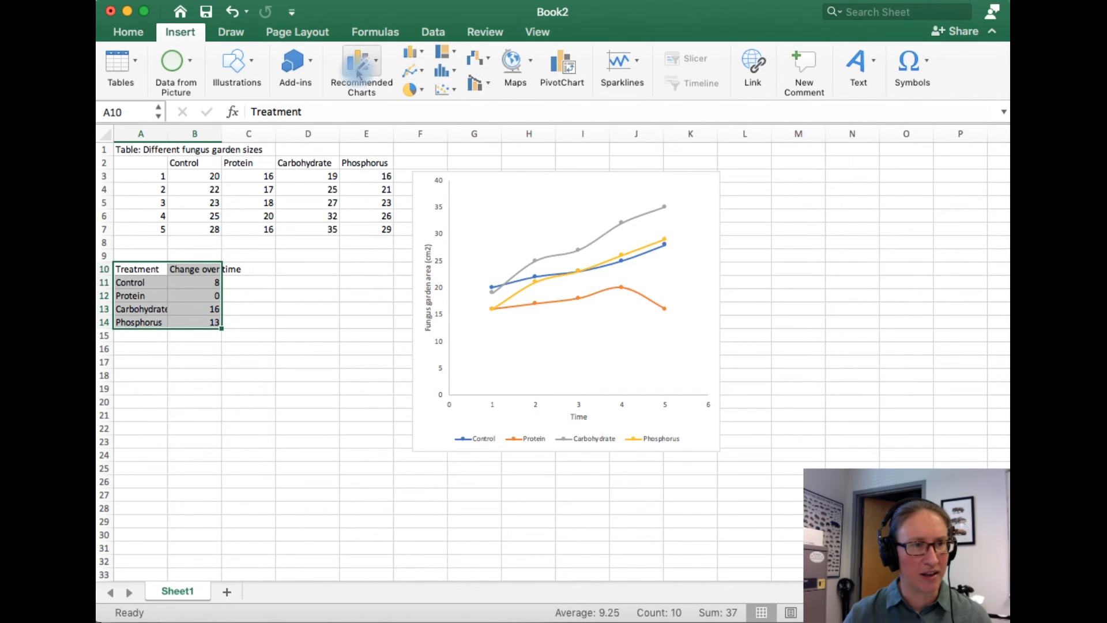
pyautogui.click(444, 89)
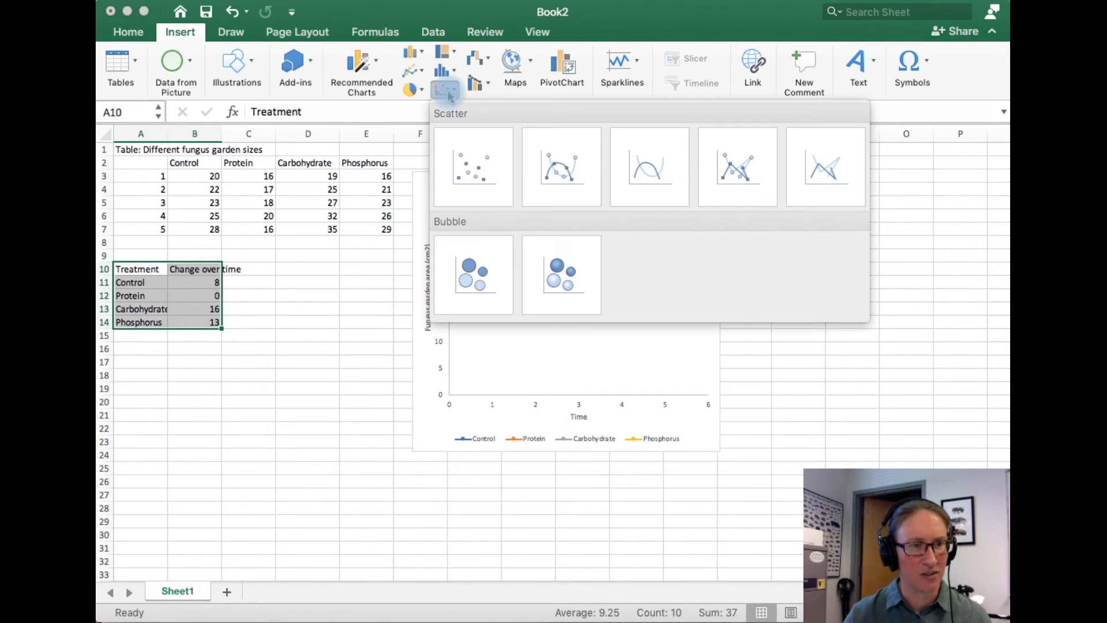
pyautogui.click(564, 169)
# - Move the new change-over-time chart below the Treatment table, starting around row 17
pyautogui.moveTo(476, 277); pyautogui.dragTo(280, 376)
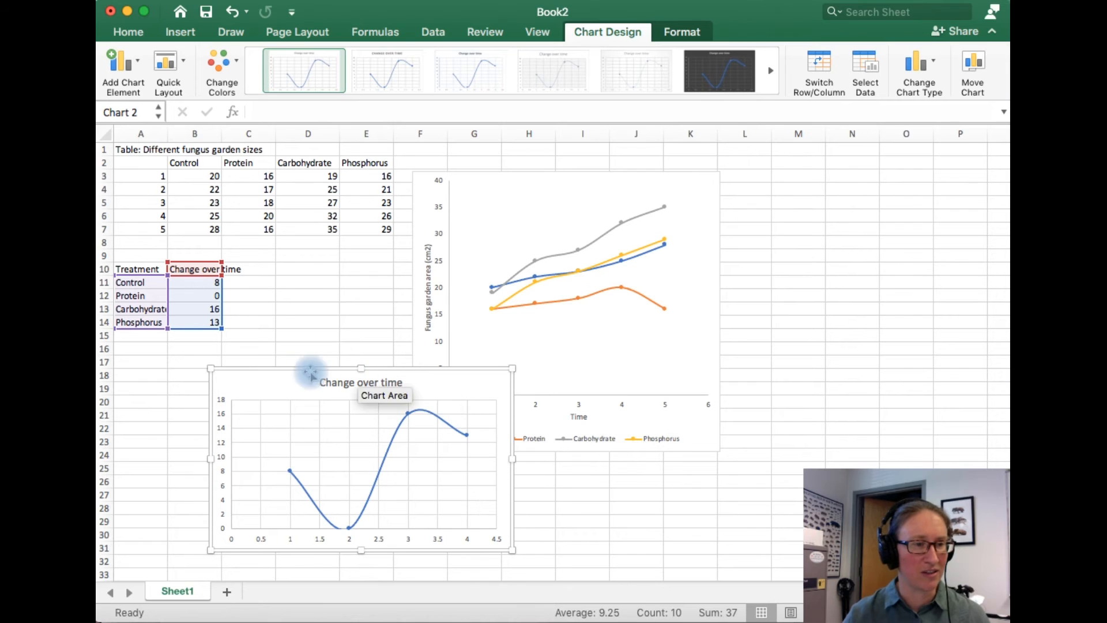
pyautogui.scroll(-1, 298, 382)
pyautogui.moveTo(301, 376); pyautogui.dragTo(235, 366)
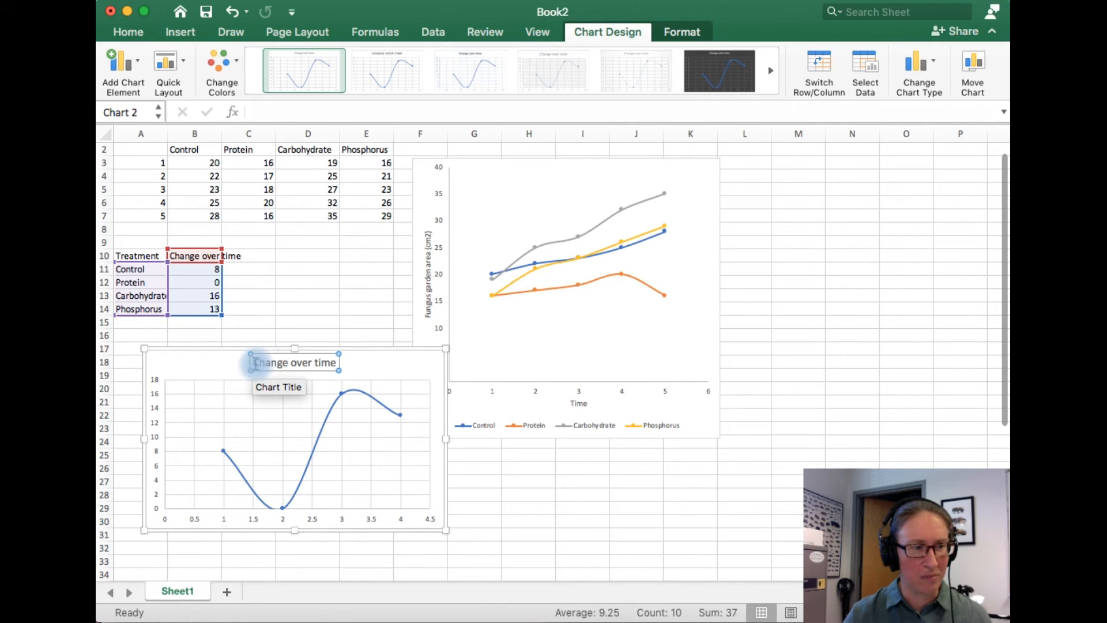
# - Delete the chart title and both the horizontal and vertical gridlines from the new chart
pyautogui.click(241, 365)
pyautogui.click(279, 364)
pyautogui.press('Delete')
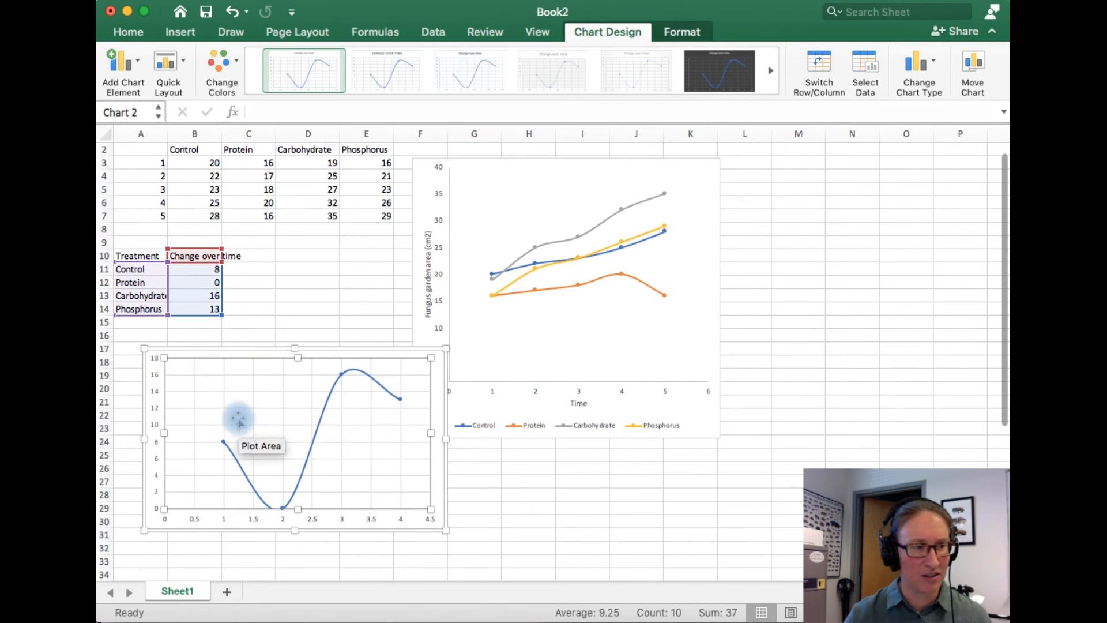
pyautogui.click(226, 386)
pyautogui.press('Delete')
pyautogui.click(193, 371)
pyautogui.press('Delete')
# - Add primary horizontal and primary vertical axis titles to the change-over-time chart
pyautogui.click(120, 62)
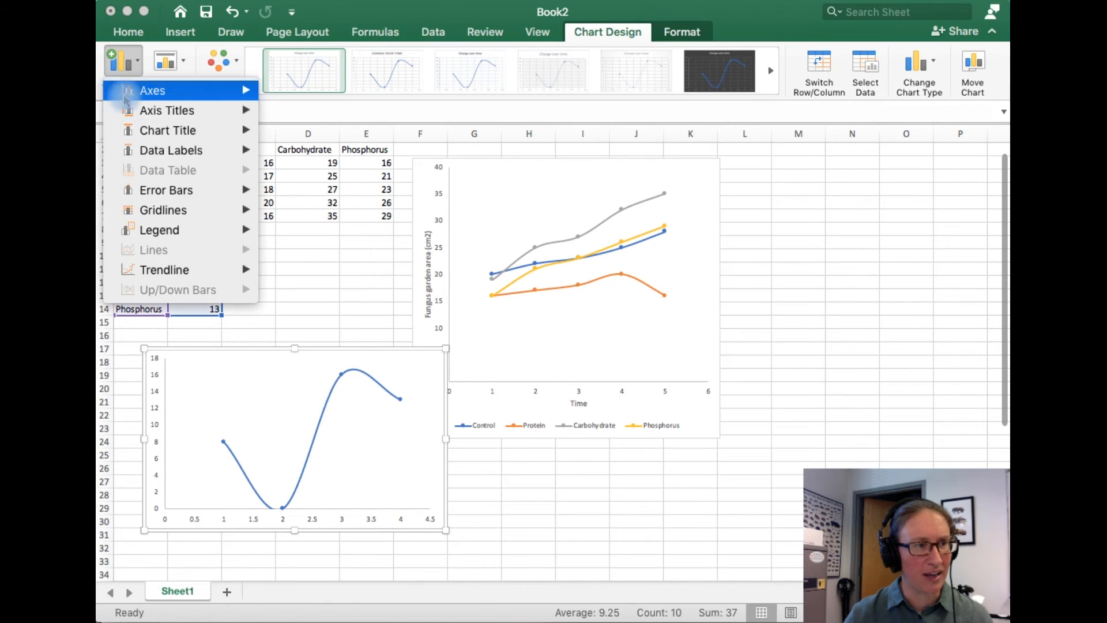
pyautogui.moveTo(167, 110)
pyautogui.click(288, 120)
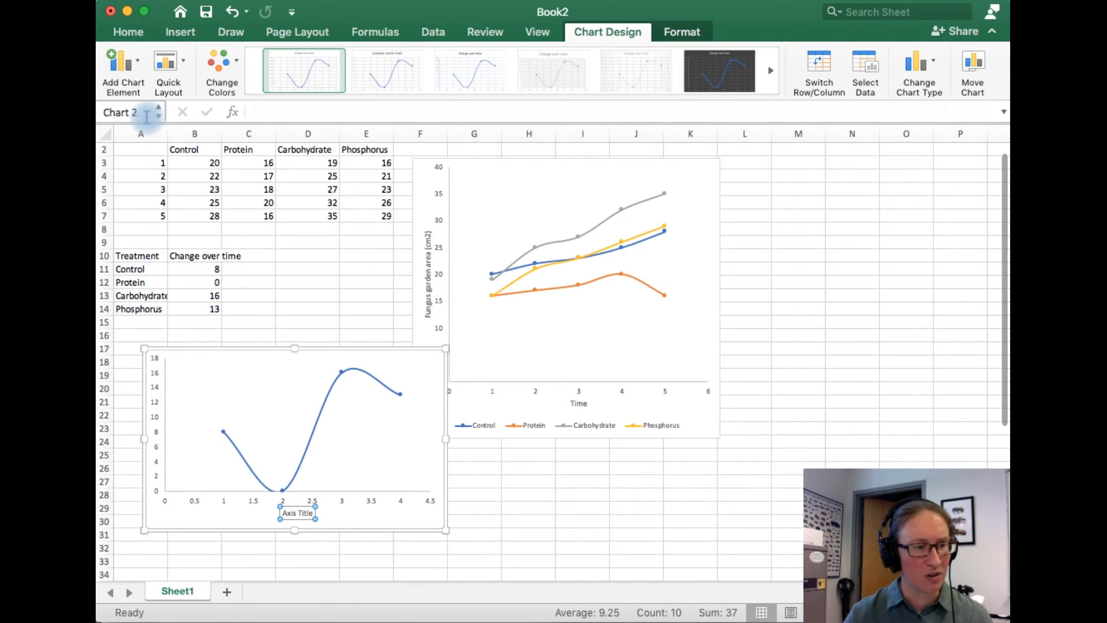
pyautogui.click(119, 61)
pyautogui.moveTo(167, 110)
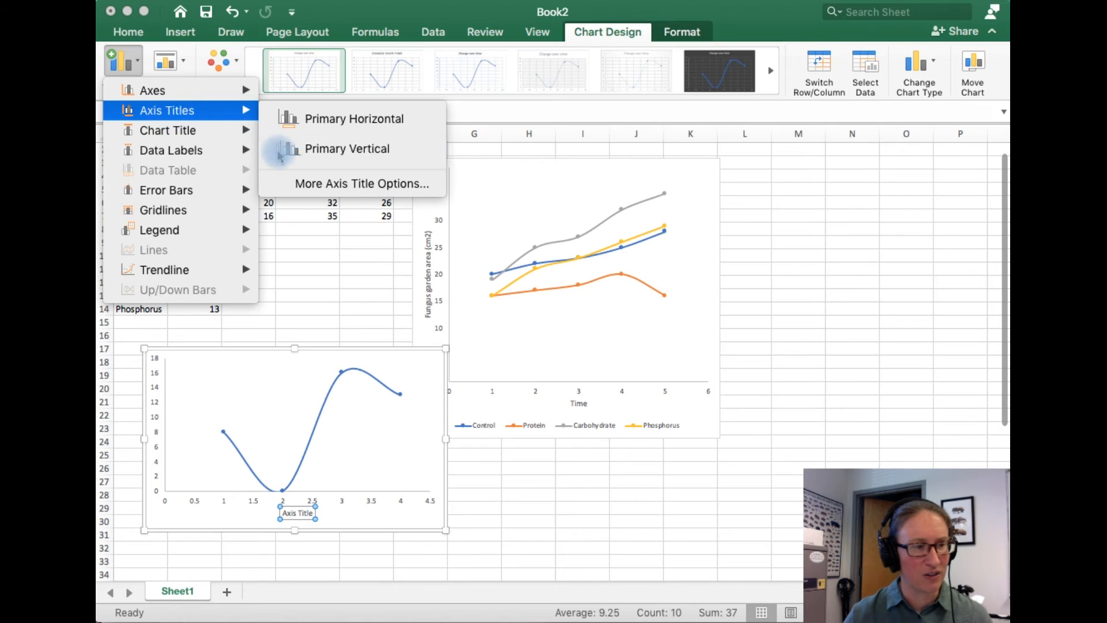
pyautogui.click(278, 148)
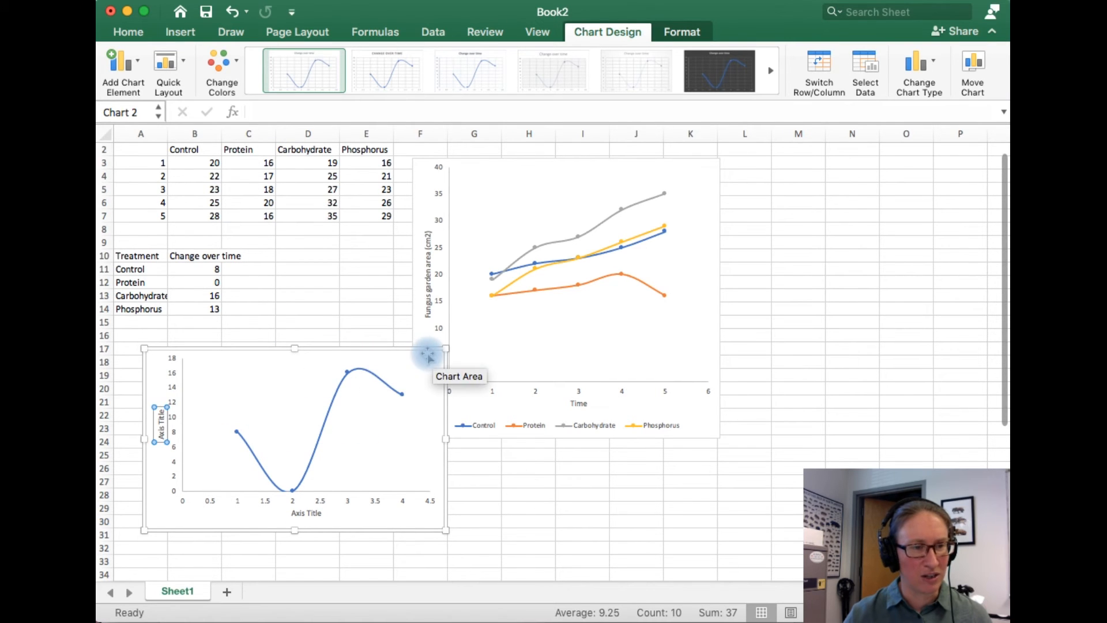
# - Copy the change-over-time chart and paste it into the Word document below the fungus garden area chart
pyautogui.click(118, 470)
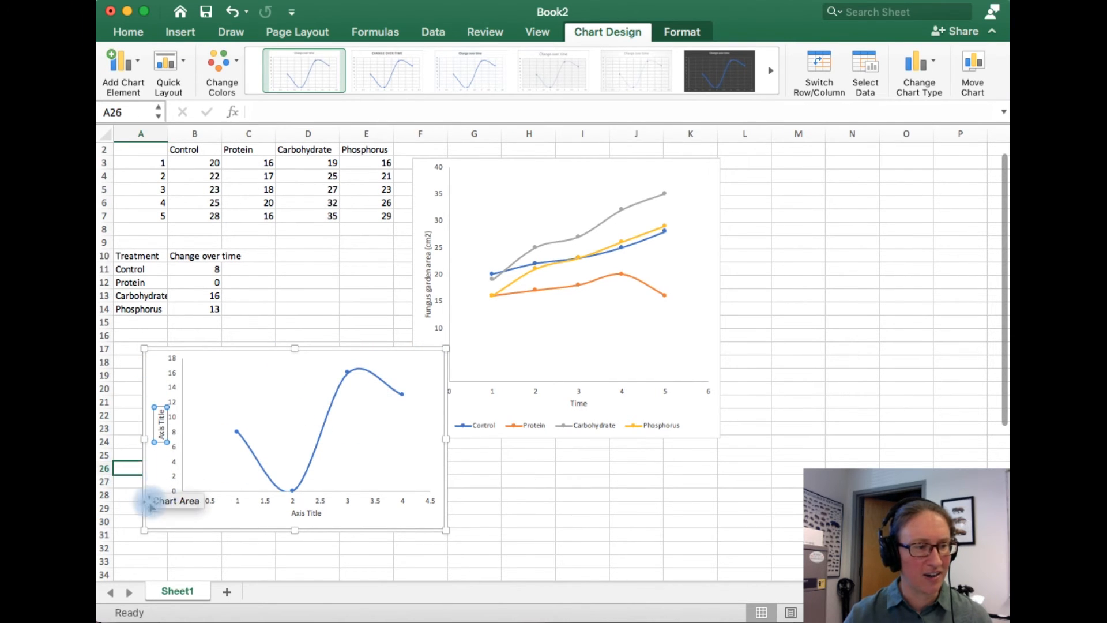
pyautogui.click(236, 466)
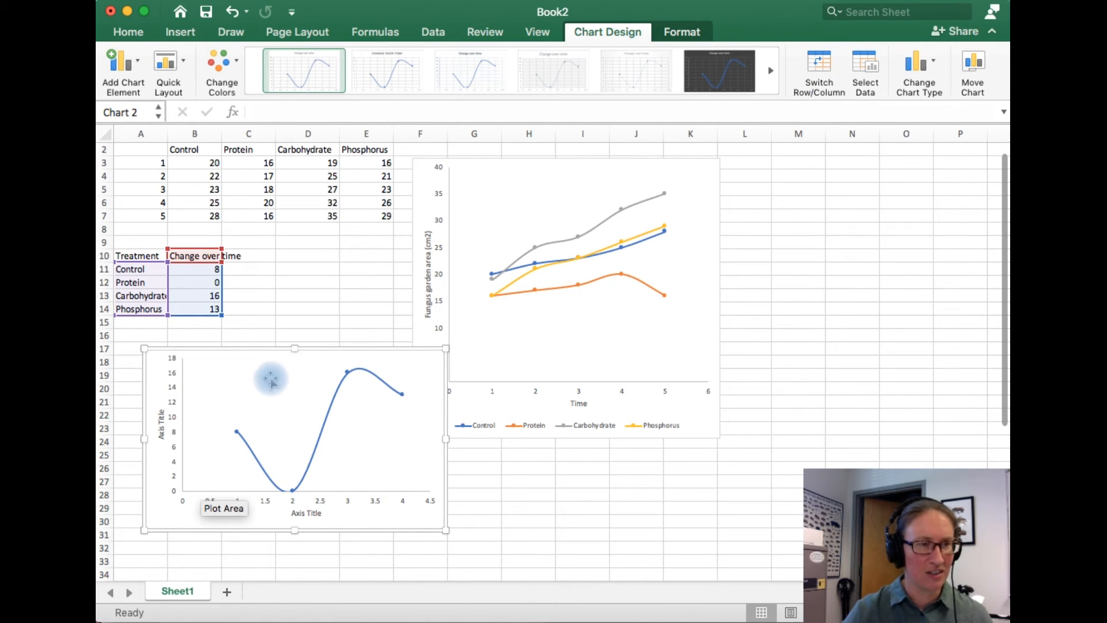
pyautogui.click(496, 620)
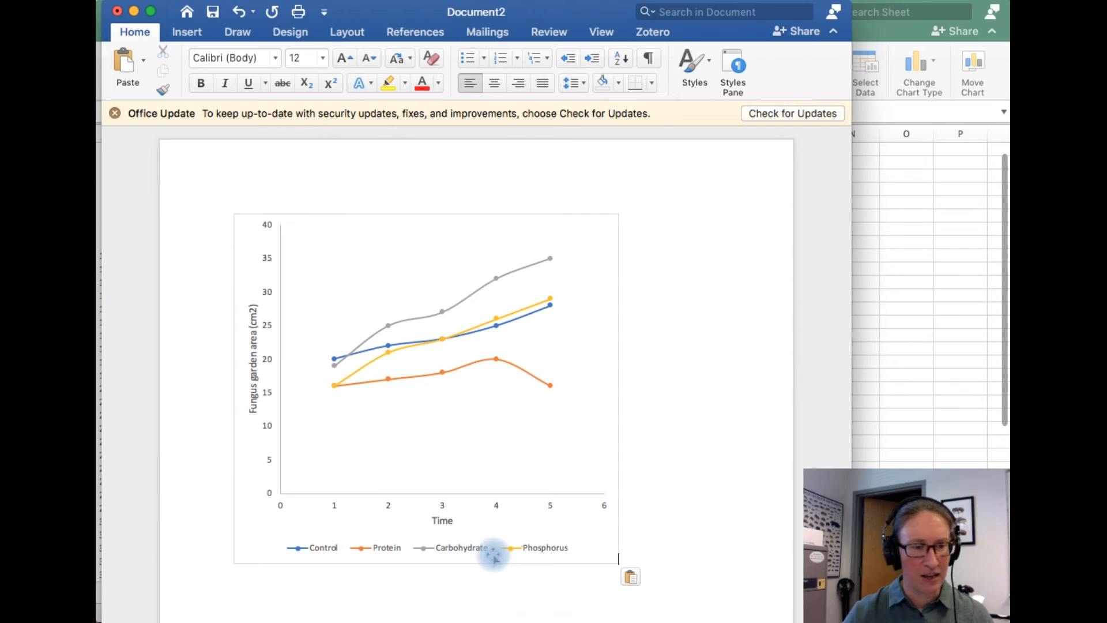
pyautogui.scroll(-5, 507, 484)
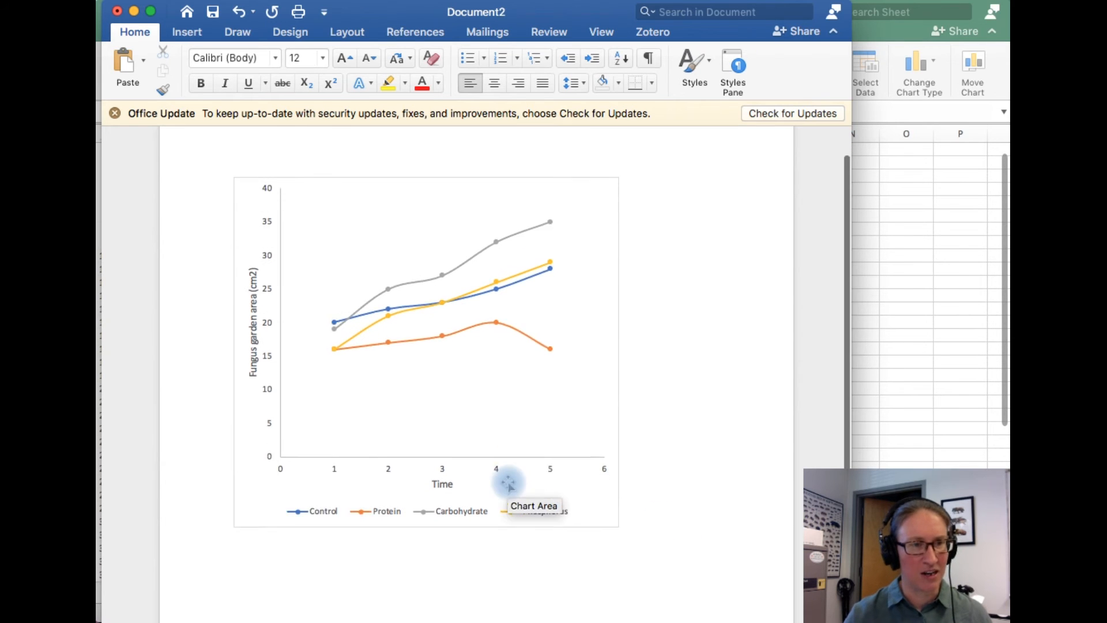
pyautogui.click(495, 485)
pyautogui.press('super+v')
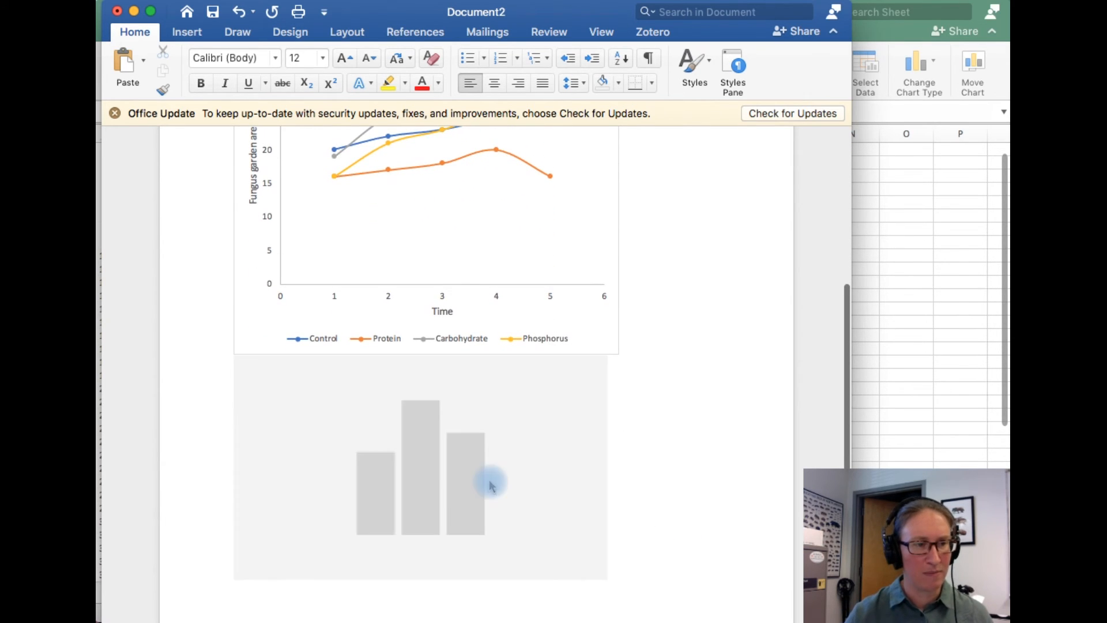